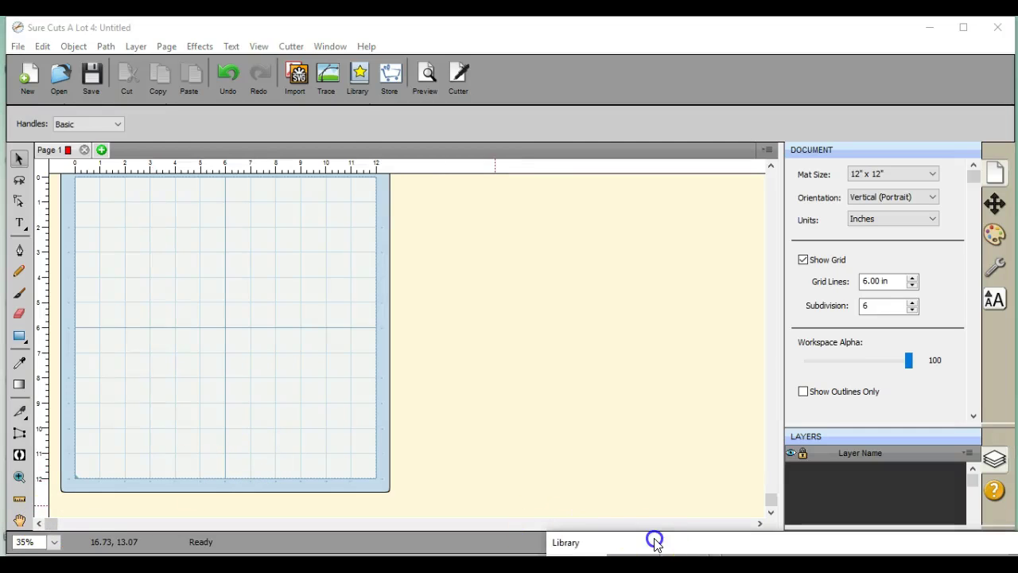
# - Insert the BUNNYTAIL design from the library onto the mat and move the library window clear of the sizing controls
pyautogui.doubleClick(721, 293)
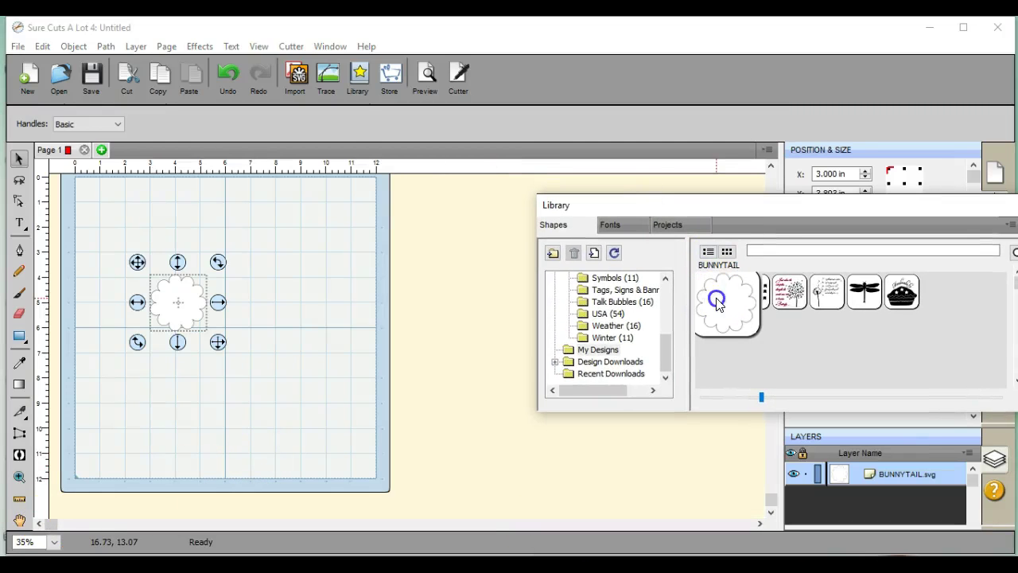
pyautogui.moveTo(723, 209); pyautogui.dragTo(716, 510)
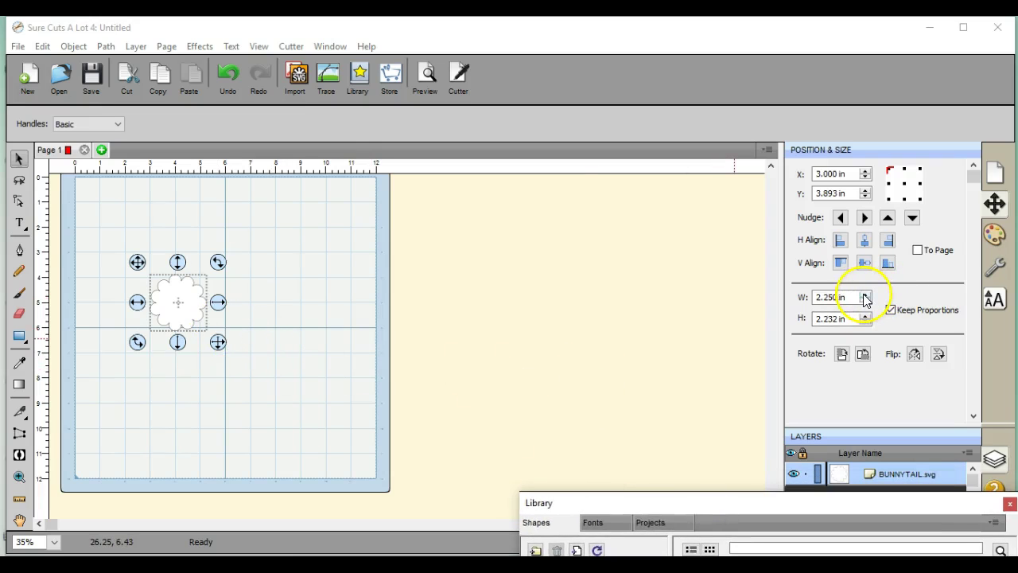
# - Enlarge the scalloped shape proportionally to 7.75 in wide and reposition it to about X 1.87 in, Y 1.57 in
pyautogui.moveTo(866, 296); pyautogui.dragTo(865, 297)
pyautogui.click(189, 376)
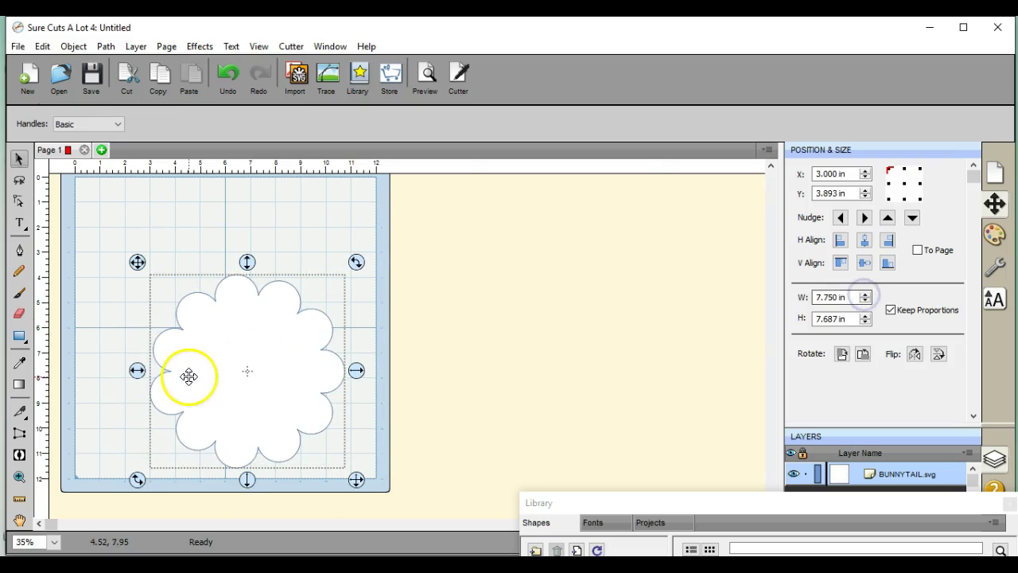
pyautogui.moveTo(243, 363); pyautogui.dragTo(217, 307)
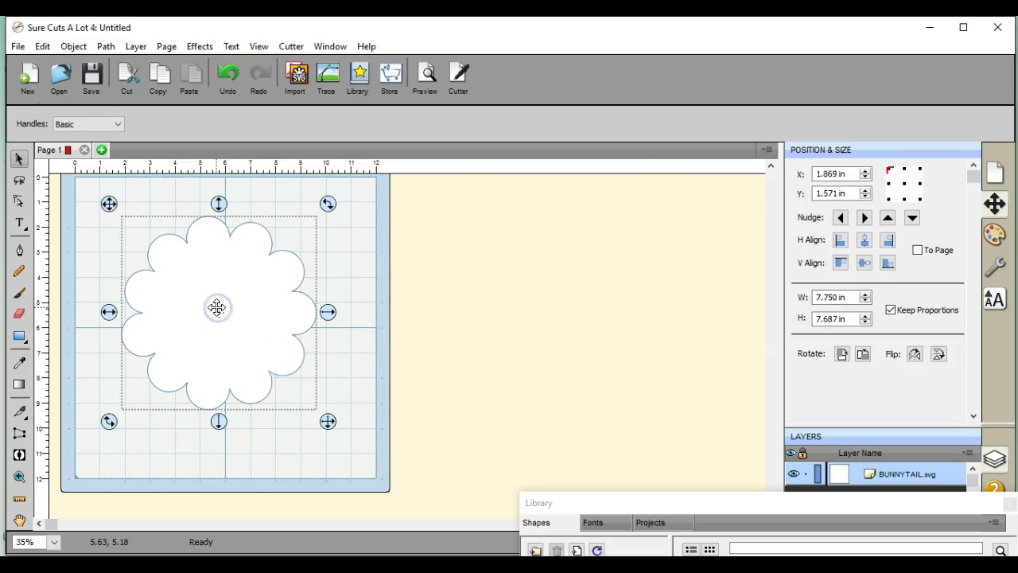
# - Show the shape's edit points at 100% zoom and select the curve segment leading into the lower-left notch
pyautogui.click(53, 542)
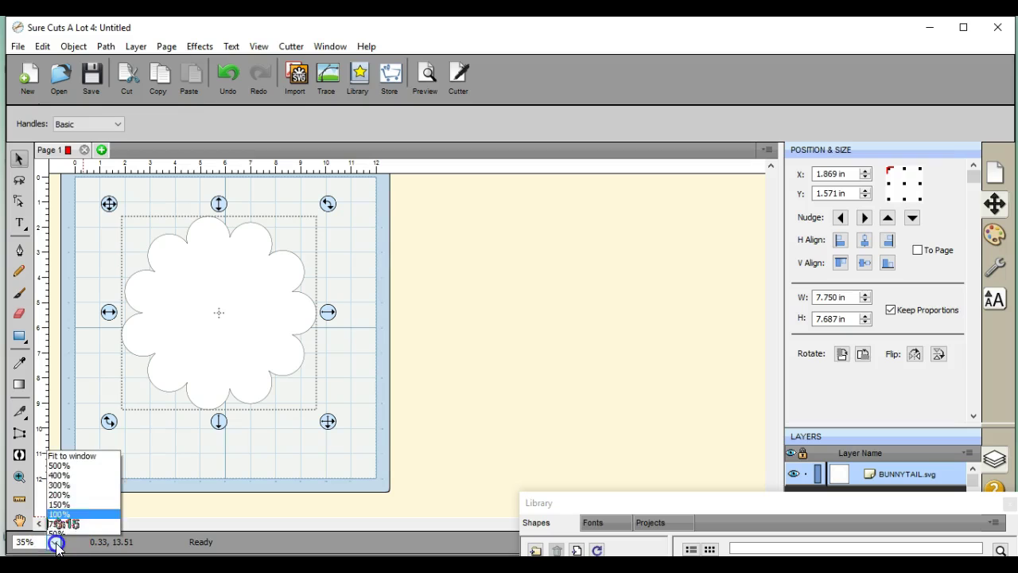
pyautogui.click(62, 499)
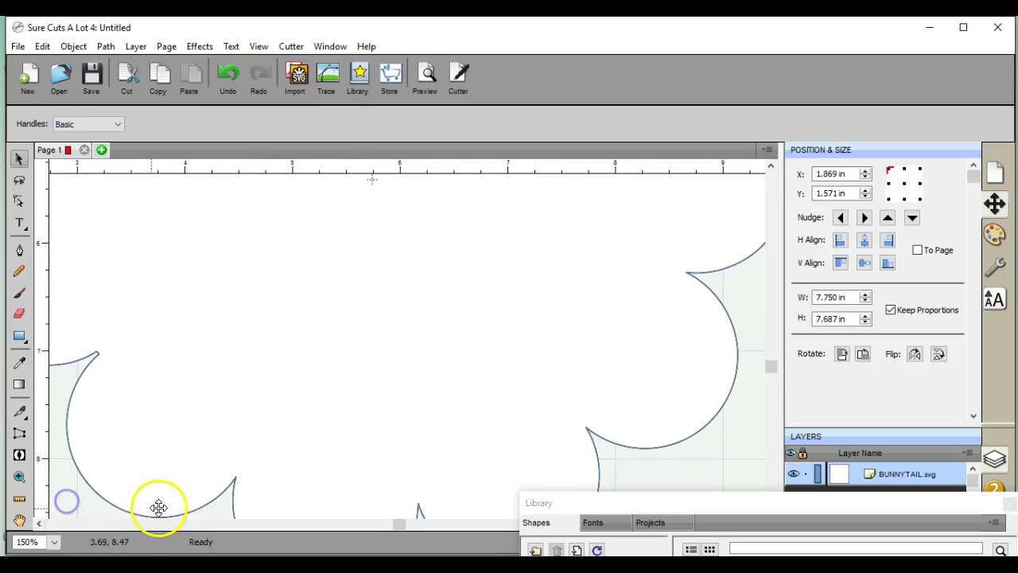
pyautogui.click(53, 542)
pyautogui.click(67, 516)
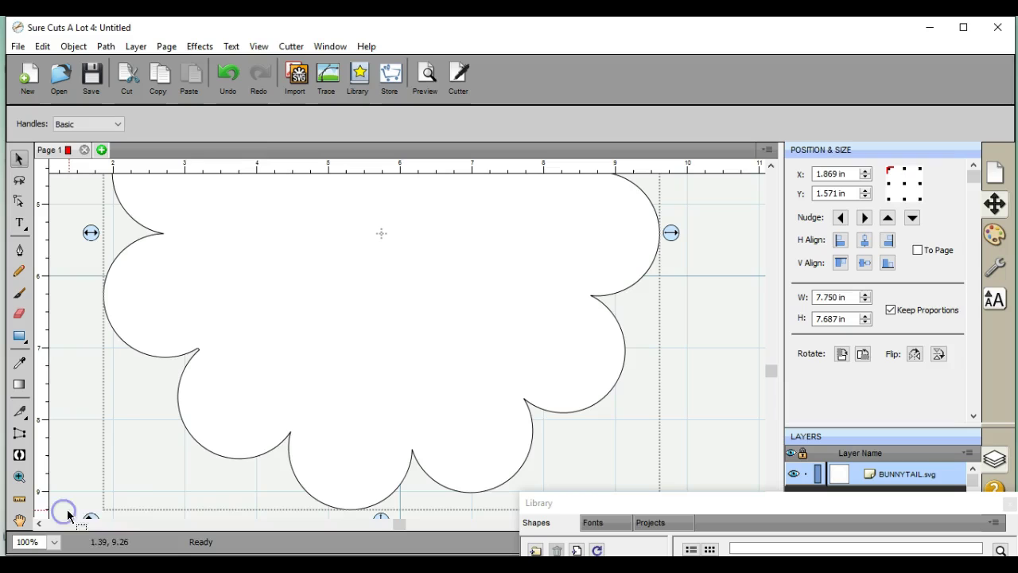
pyautogui.click(19, 202)
pyautogui.click(198, 350)
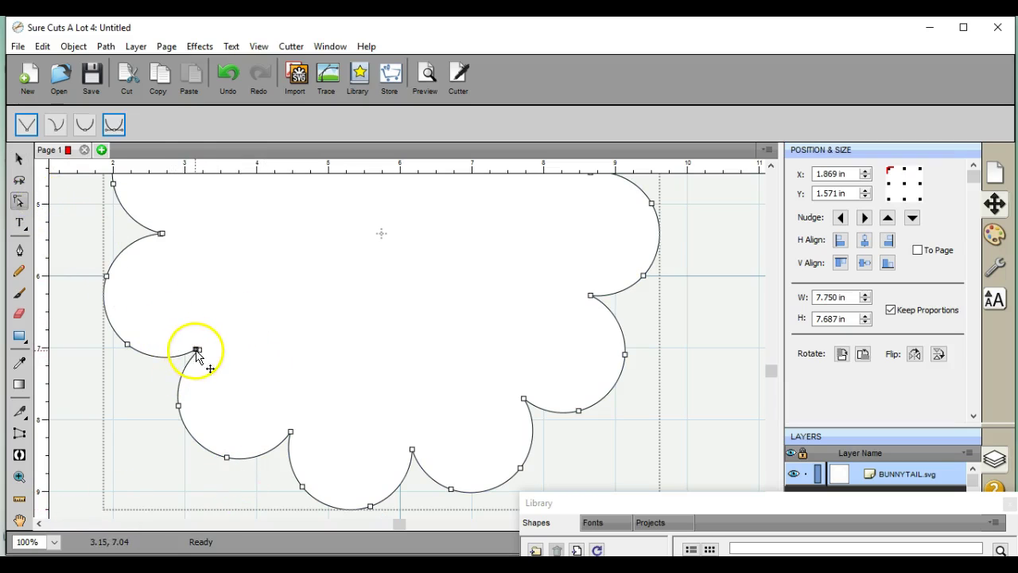
pyautogui.click(165, 358)
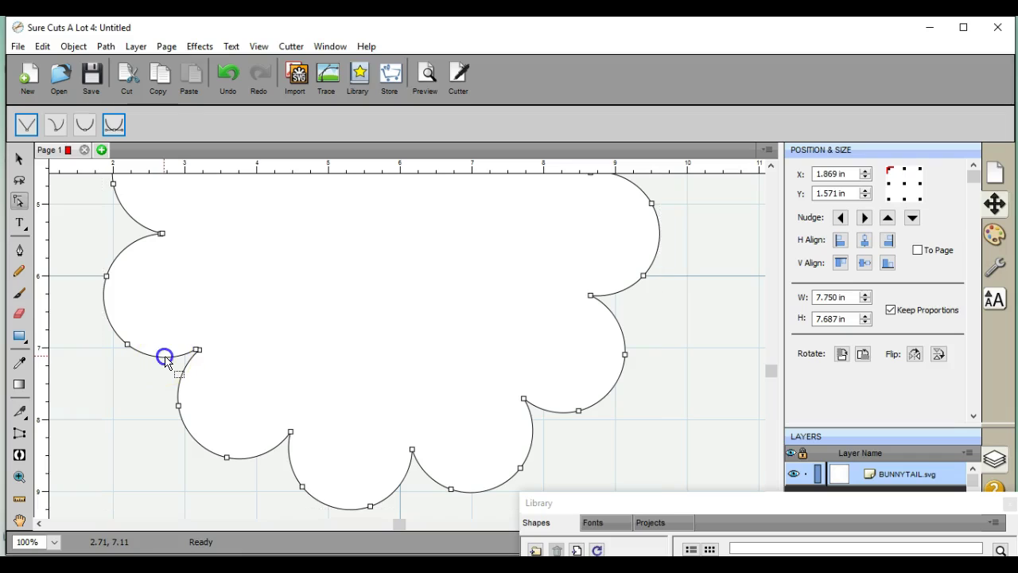
pyautogui.click(165, 358)
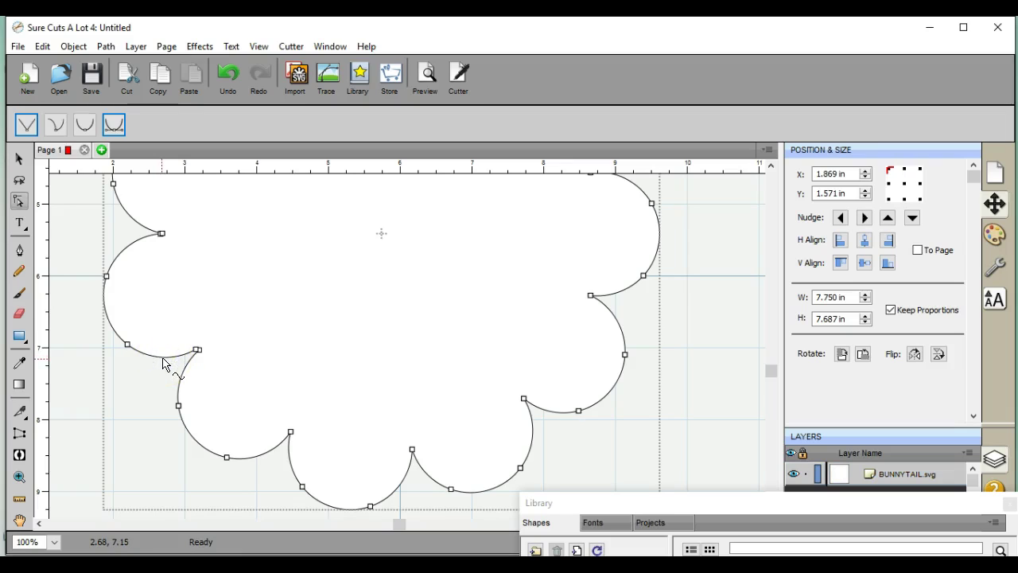
pyautogui.click(163, 358)
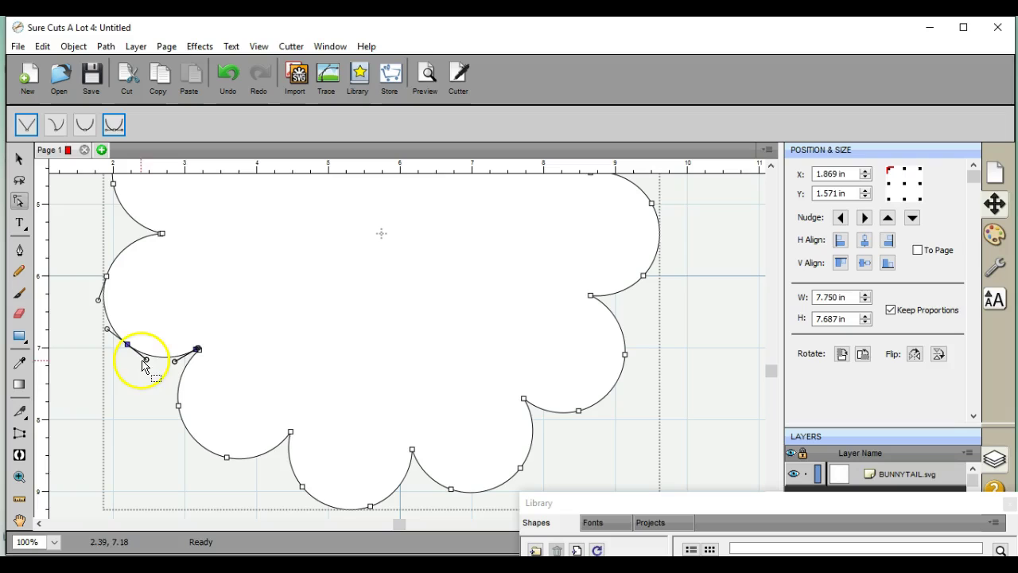
# - Try deleting the selected edit points beside the lower-left notch and undo the deletion
pyautogui.rightClick(198, 349)
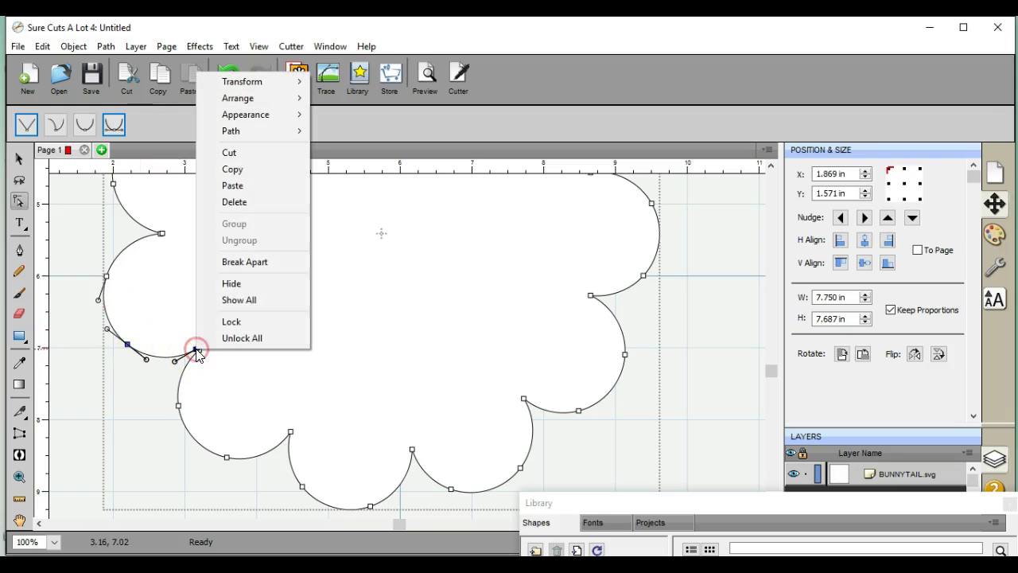
pyautogui.click(261, 209)
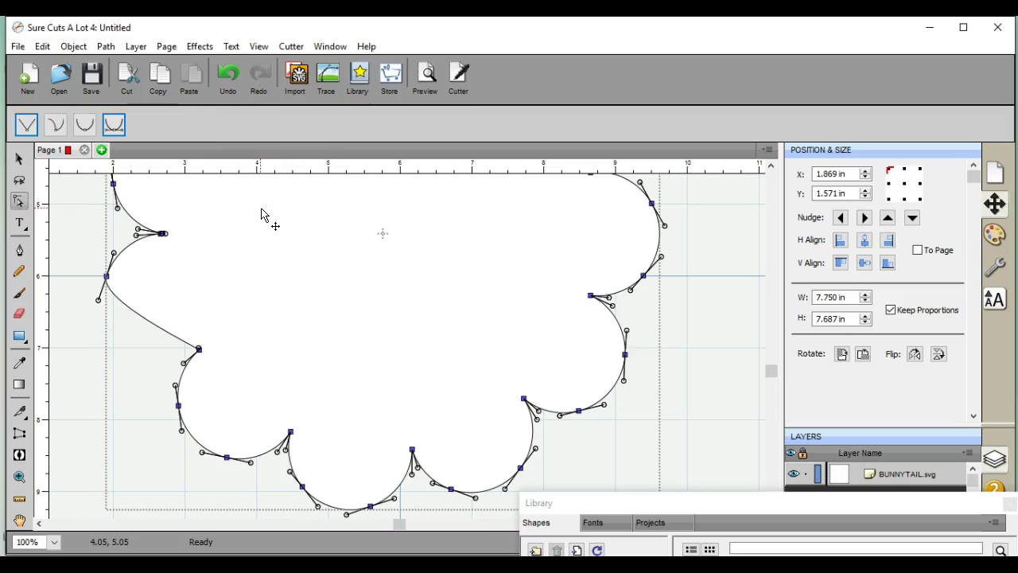
pyautogui.click(231, 76)
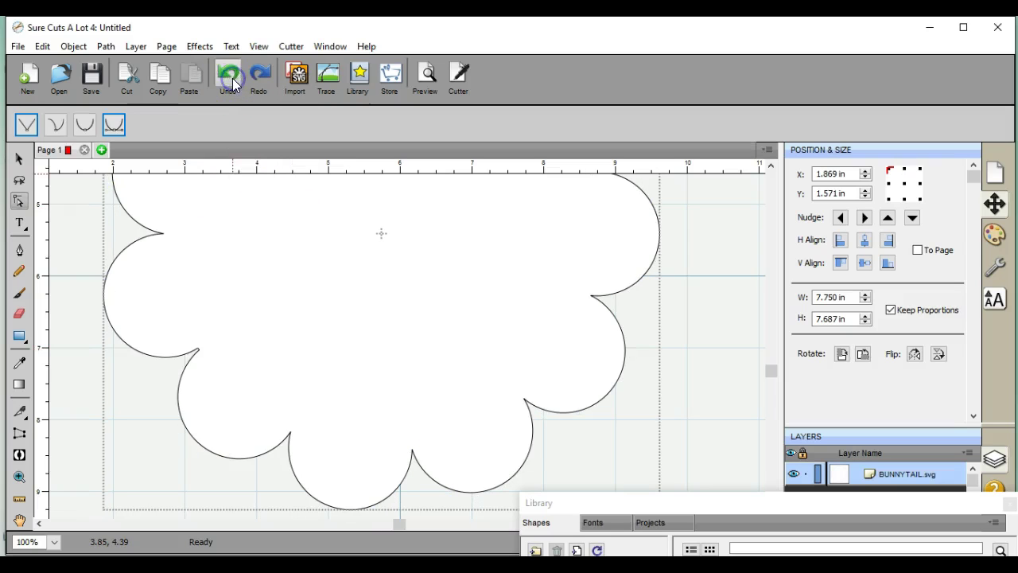
pyautogui.click(200, 307)
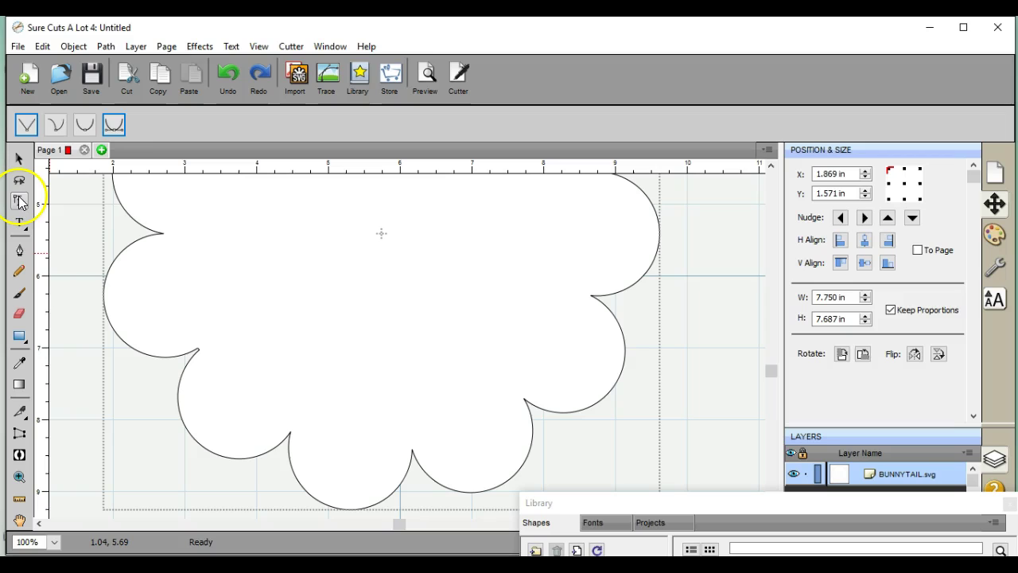
# - Add an edit point with the Pen tool on the outer edge of the left scallop at about 1.85, 6.5 in
pyautogui.click(20, 250)
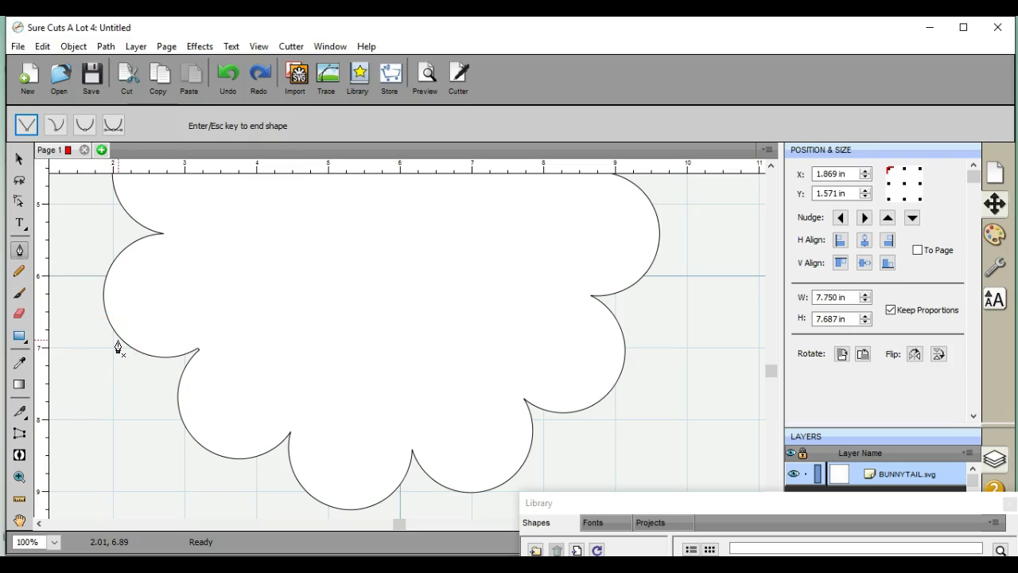
pyautogui.click(121, 345)
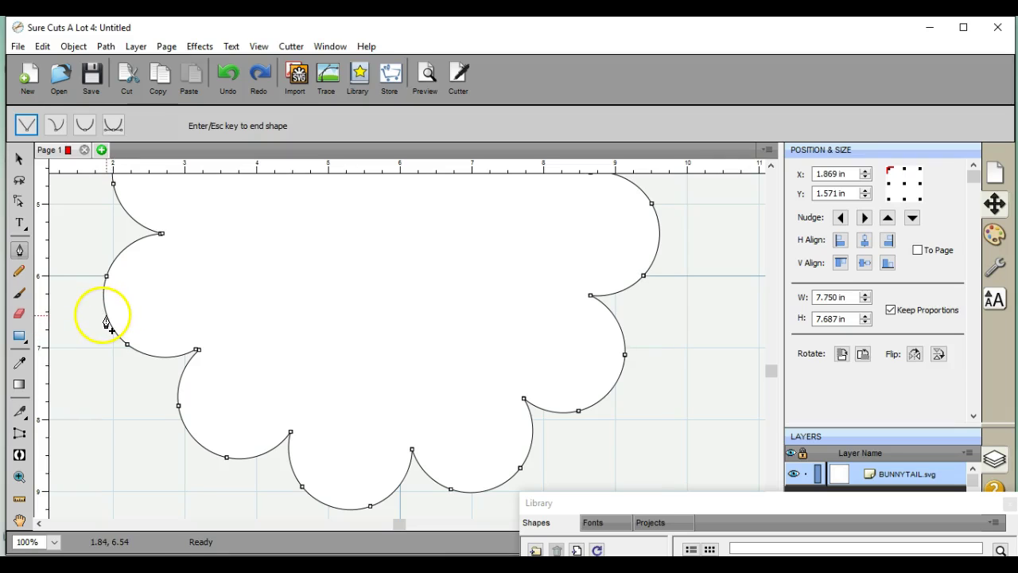
pyautogui.click(106, 318)
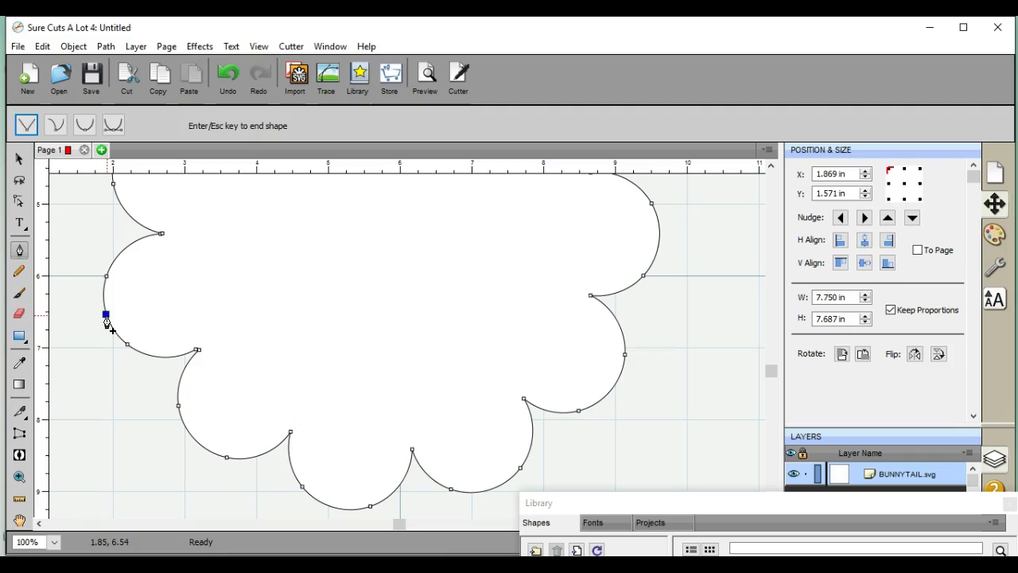
pyautogui.press('Escape')
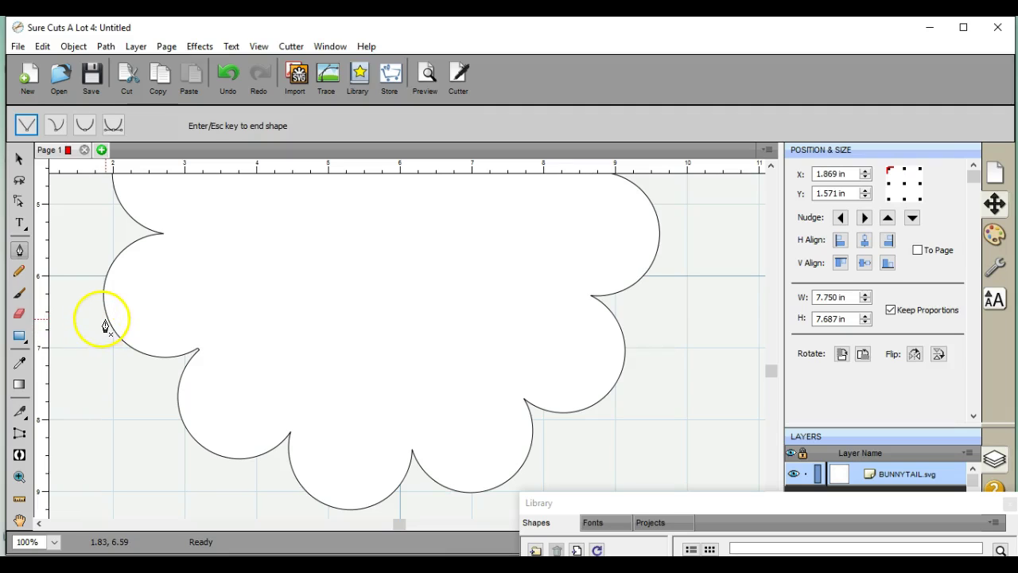
# - Try removing the new edit point from the left scallop with the Pen tool and undo the removal
pyautogui.click(106, 315)
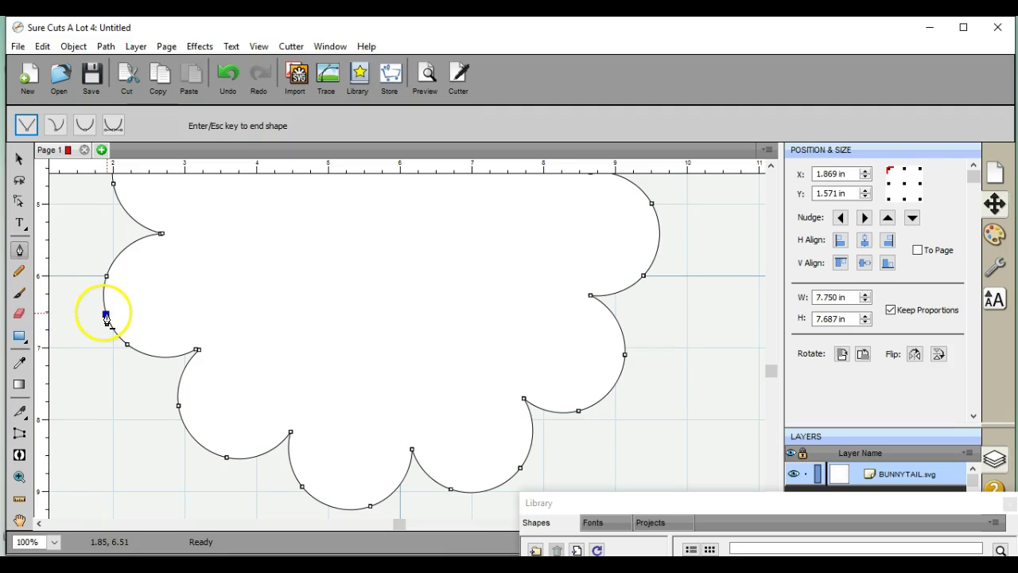
pyautogui.click(105, 316)
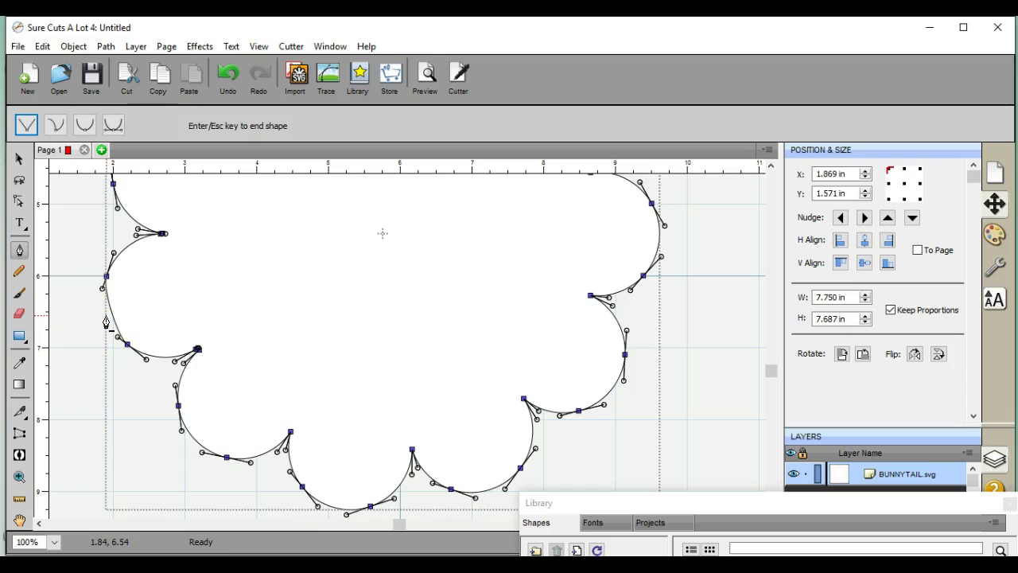
pyautogui.click(227, 74)
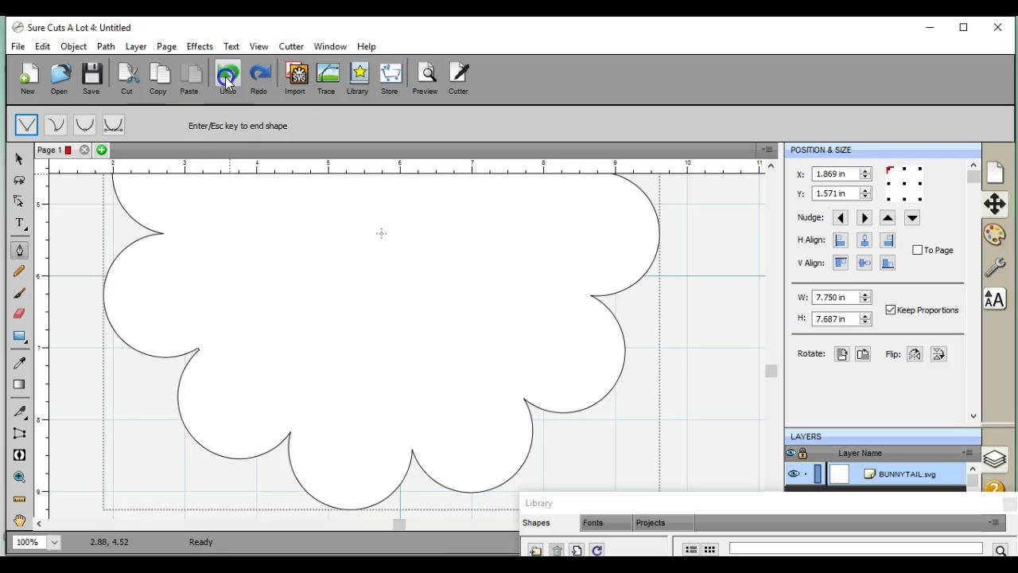
# - Add two edit points on the scallop below the notch, at about 2.9, 8.0 in and 3.2, 8.3 in, and check them in node editing
pyautogui.click(179, 420)
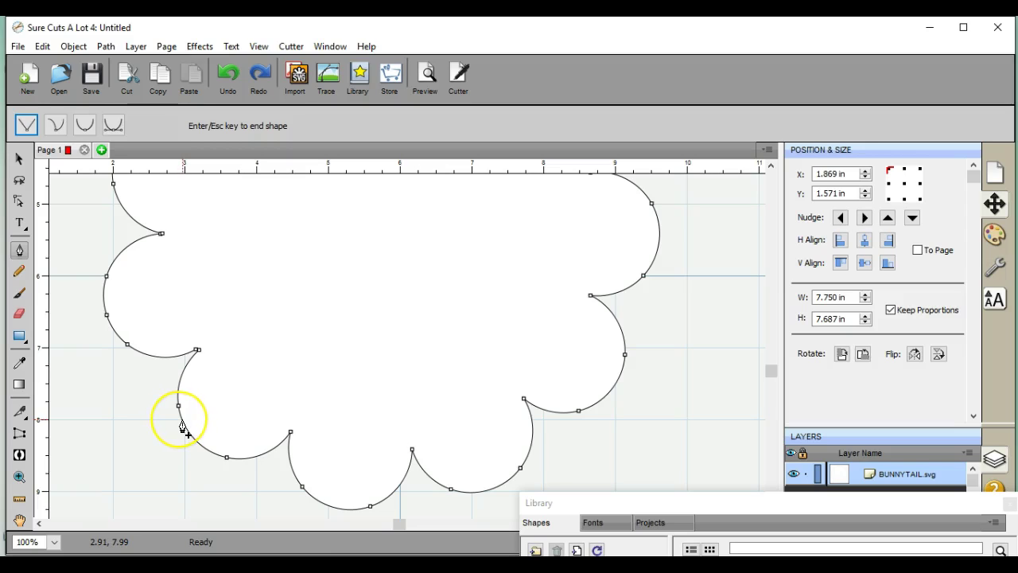
pyautogui.click(181, 427)
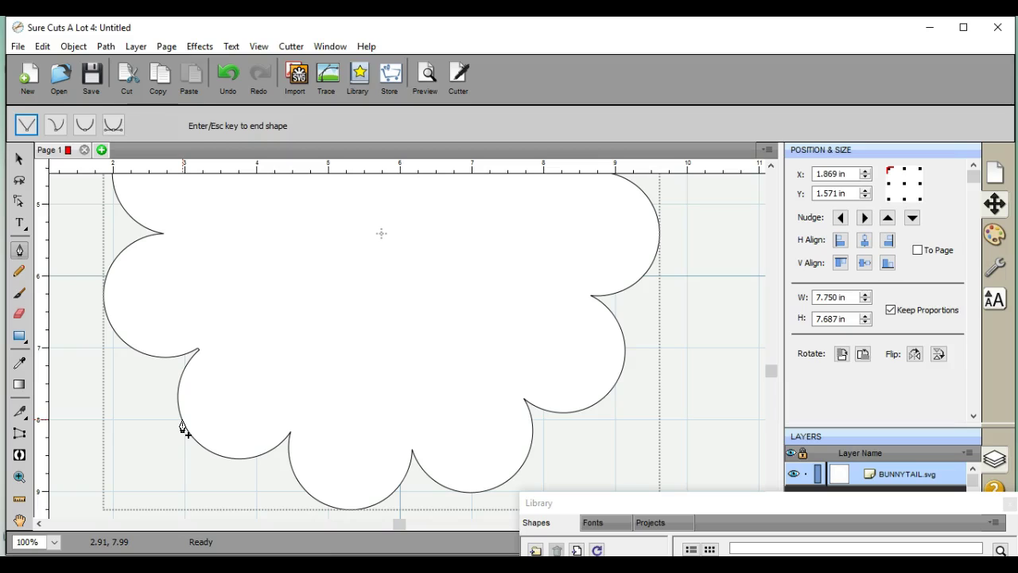
pyautogui.click(182, 427)
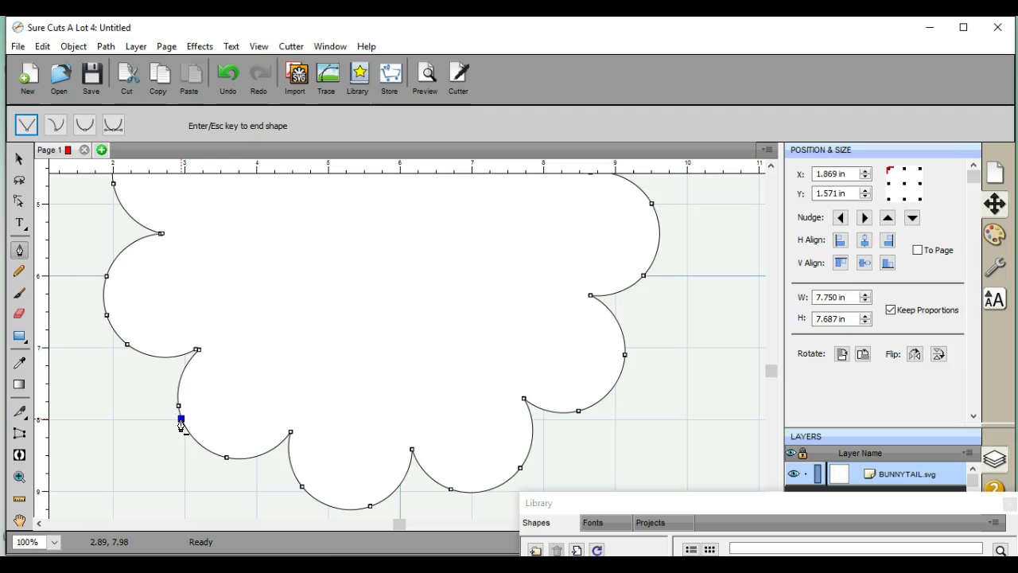
pyautogui.click(200, 450)
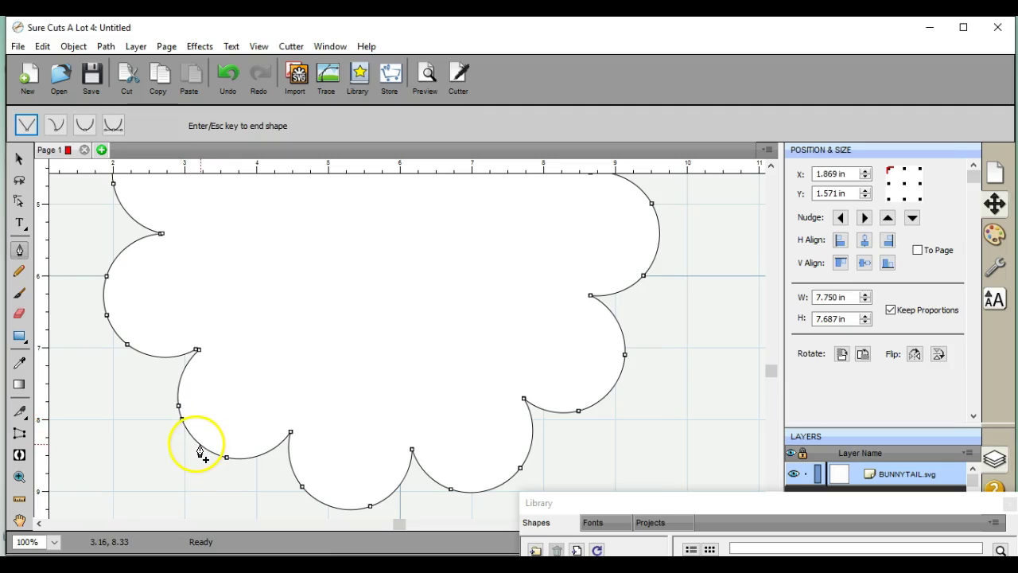
pyautogui.press('Return')
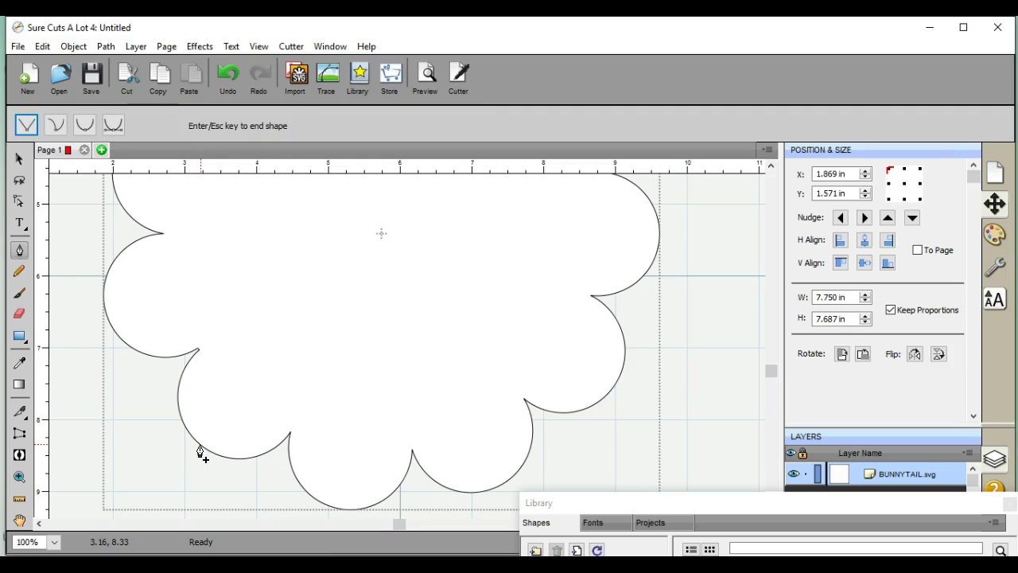
pyautogui.click(200, 449)
pyautogui.click(223, 472)
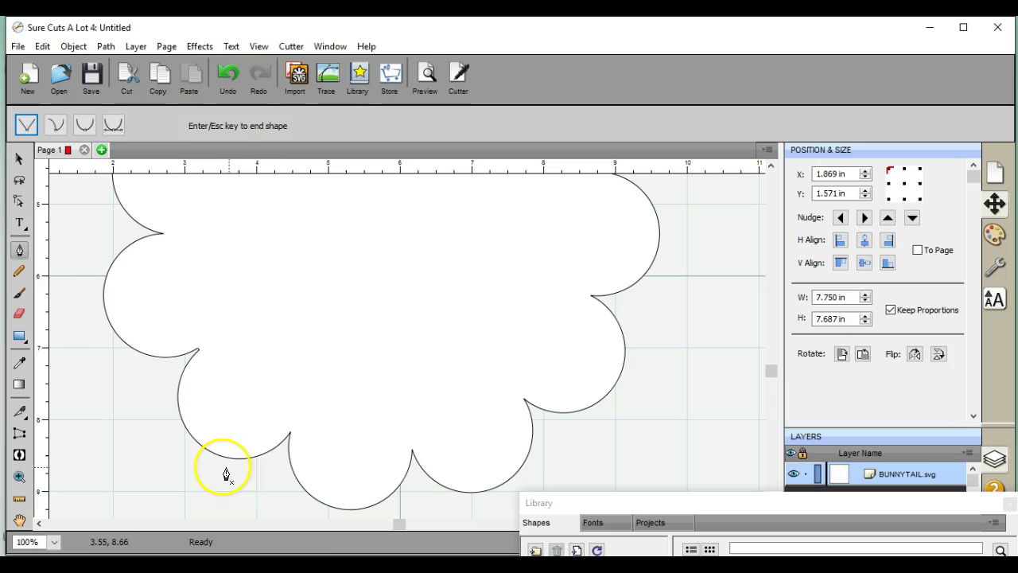
pyautogui.click(19, 201)
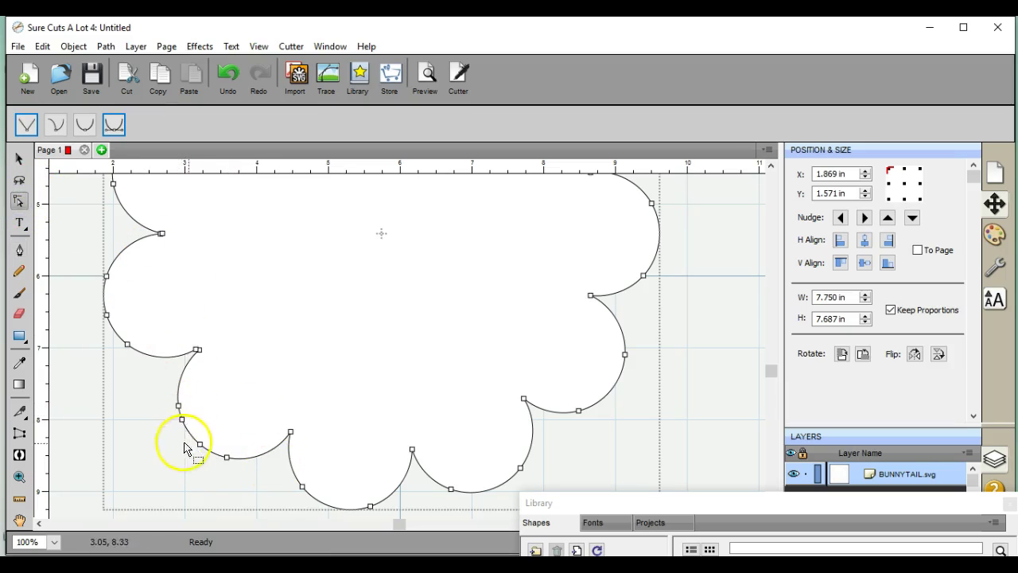
pyautogui.click(180, 418)
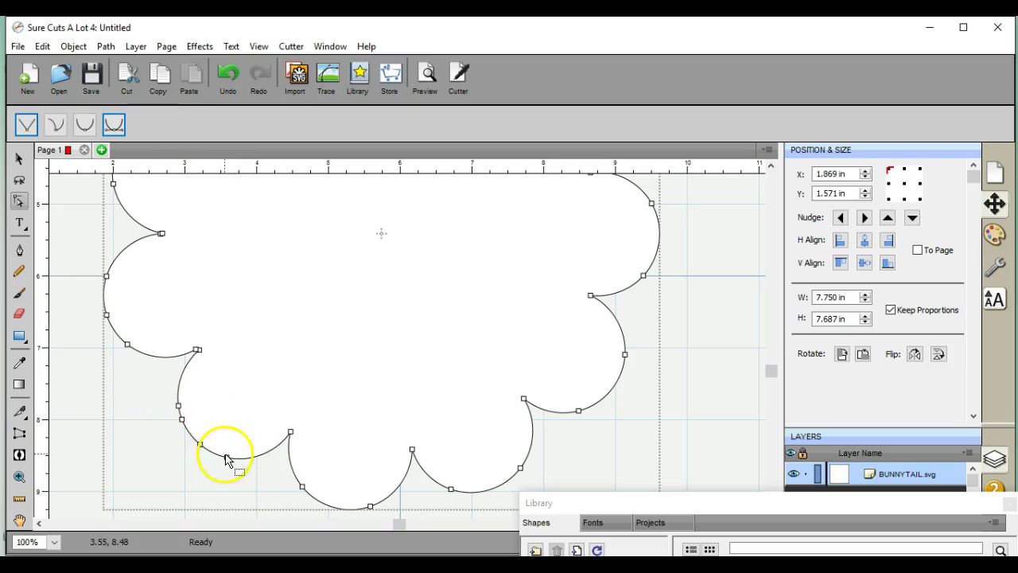
# - Try to add an edit point with the Pen tool on the underside of the left scallop, at about 2.6, 7.1 in
pyautogui.click(19, 251)
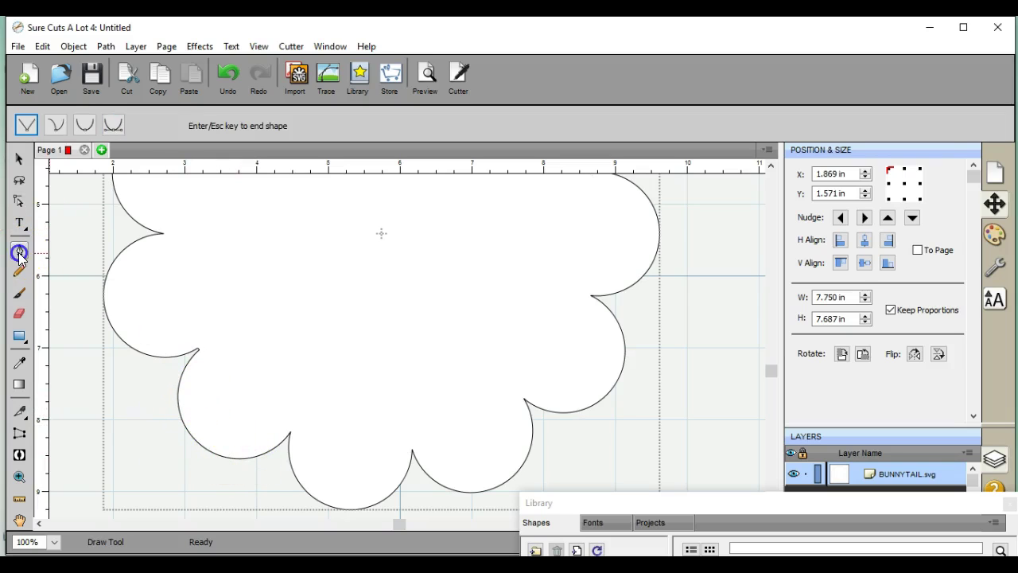
pyautogui.click(144, 301)
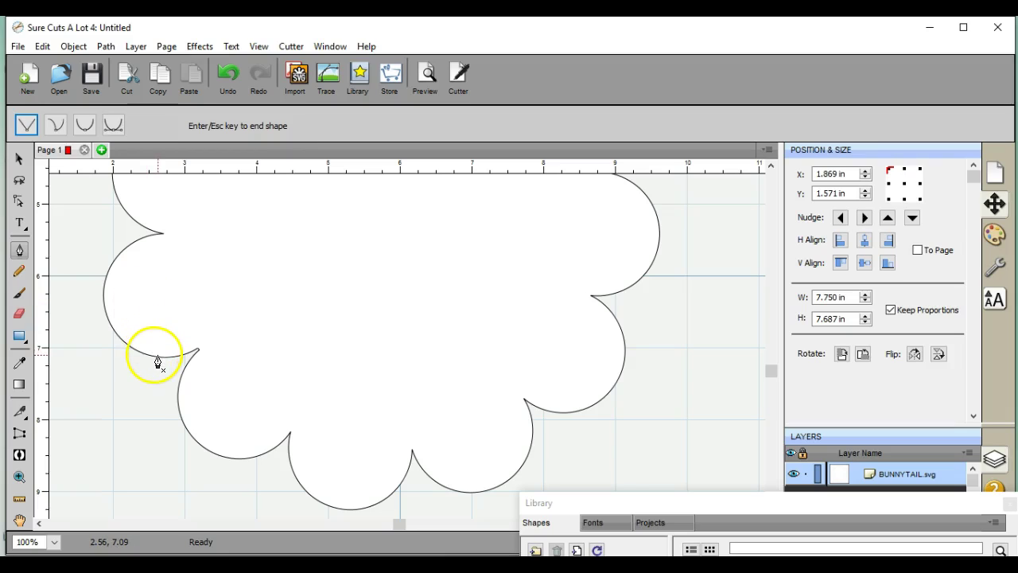
pyautogui.moveTo(158, 359)
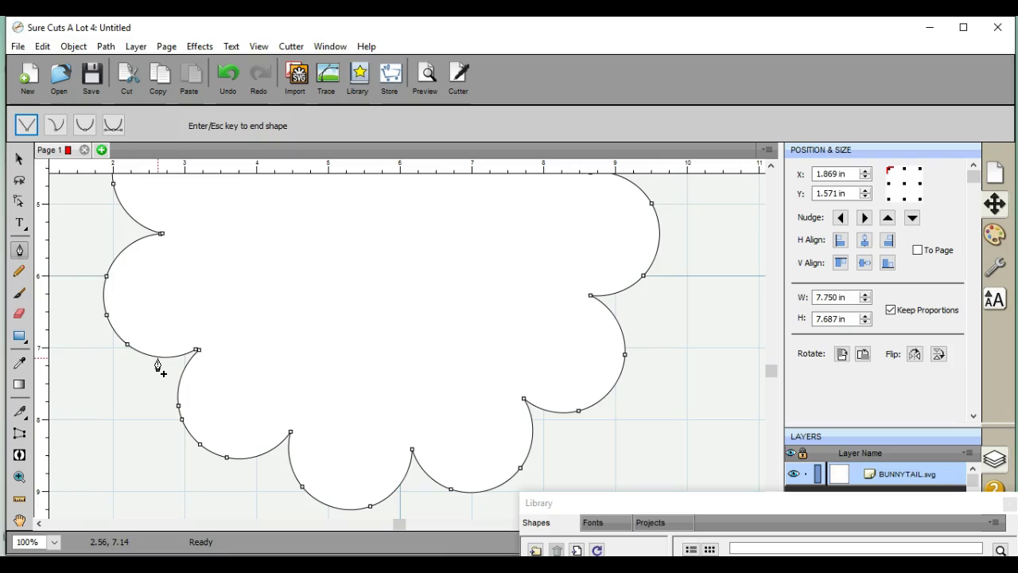
pyautogui.click(157, 364)
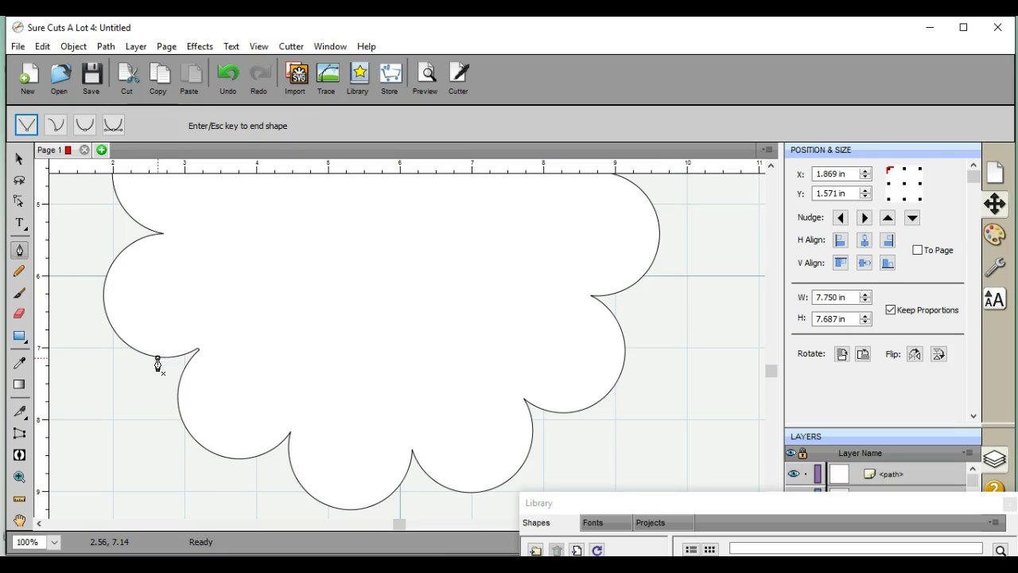
pyautogui.click(157, 358)
pyautogui.press('Escape')
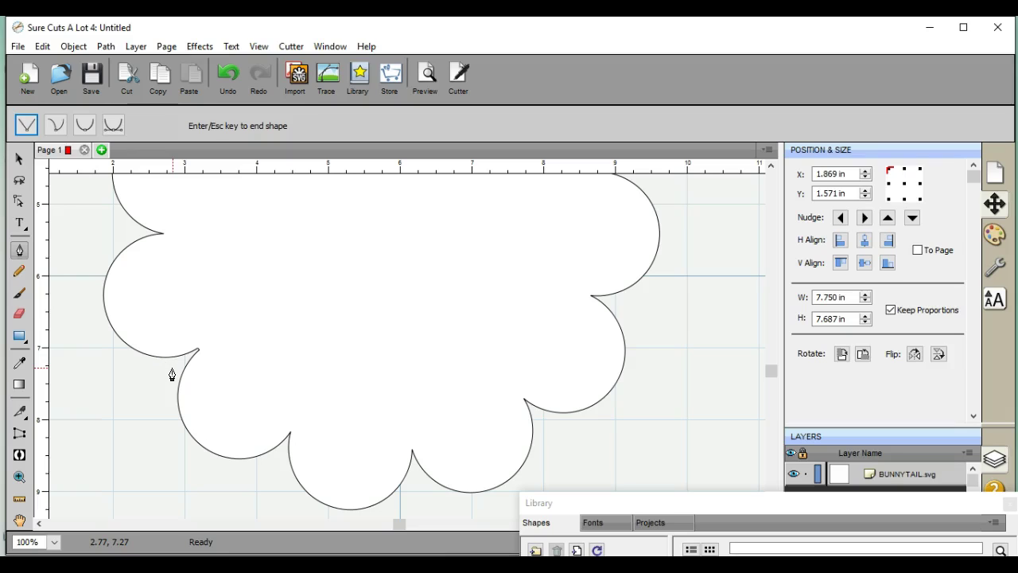
# - Add an edit point with the Pen tool on the underside of the left scallop, at about 2.4, 7.1 in
pyautogui.click(148, 354)
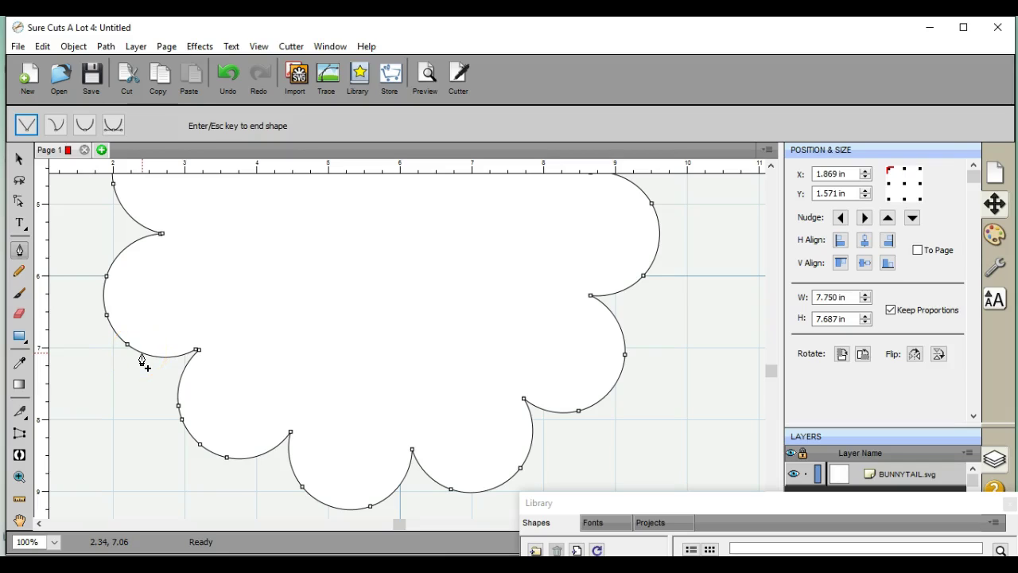
pyautogui.click(142, 361)
pyautogui.click(169, 360)
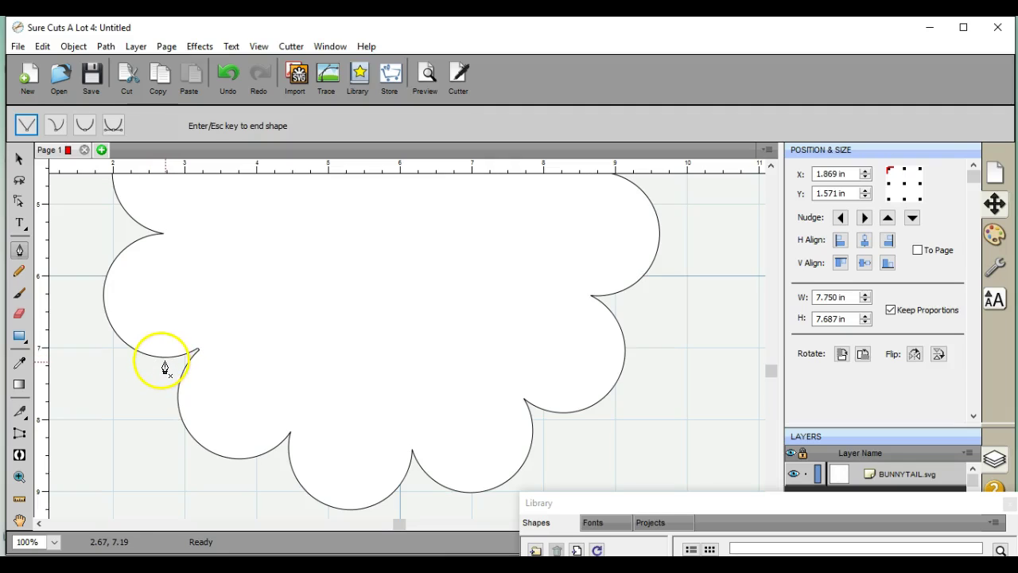
pyautogui.click(166, 360)
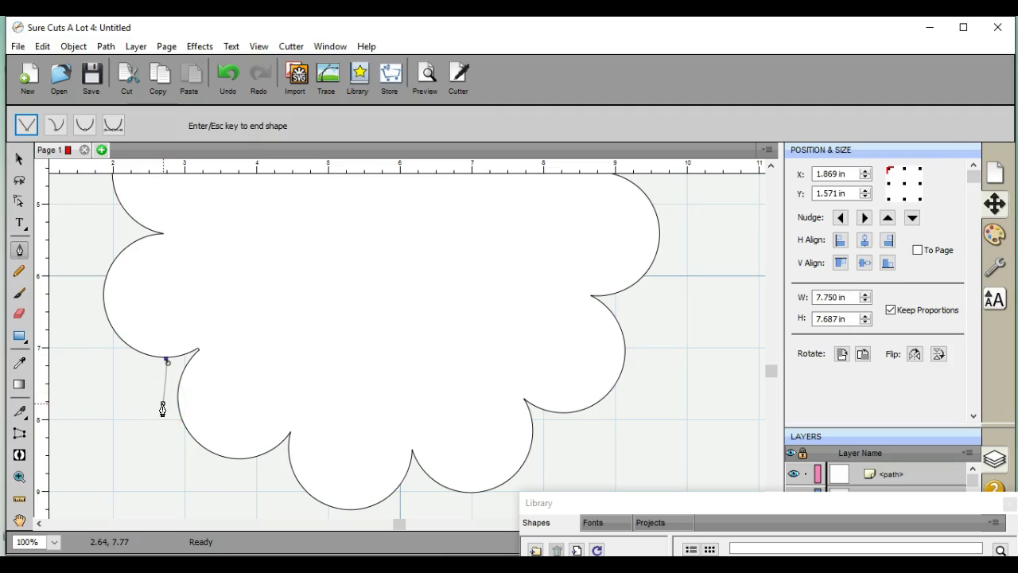
pyautogui.press('Escape')
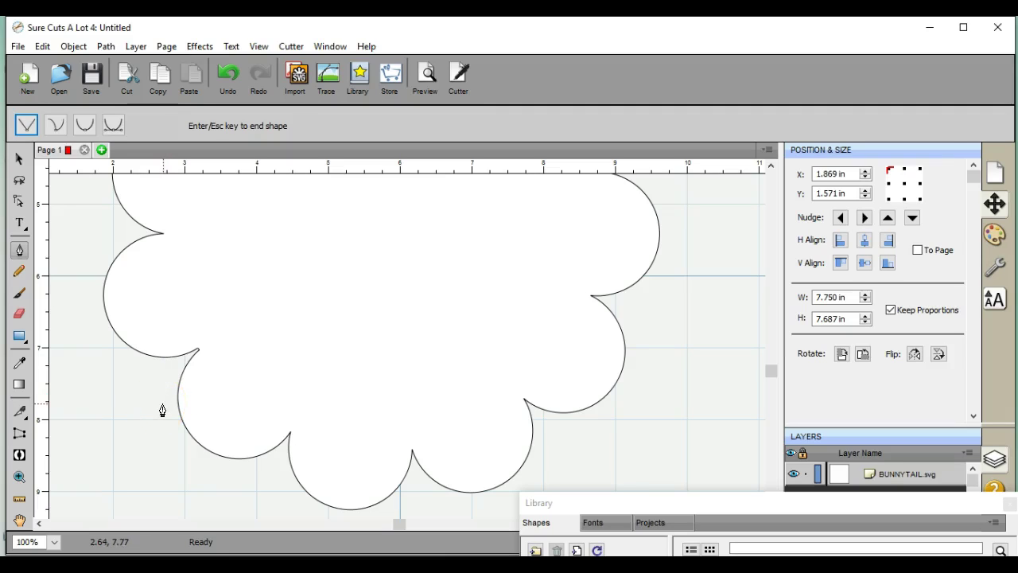
# - Add edit points on the left scallop's underside at about 2.6, 7.1 in and on the scallop below the notch at about 2.9, 7.4 in
pyautogui.click(163, 395)
pyautogui.moveTo(159, 357)
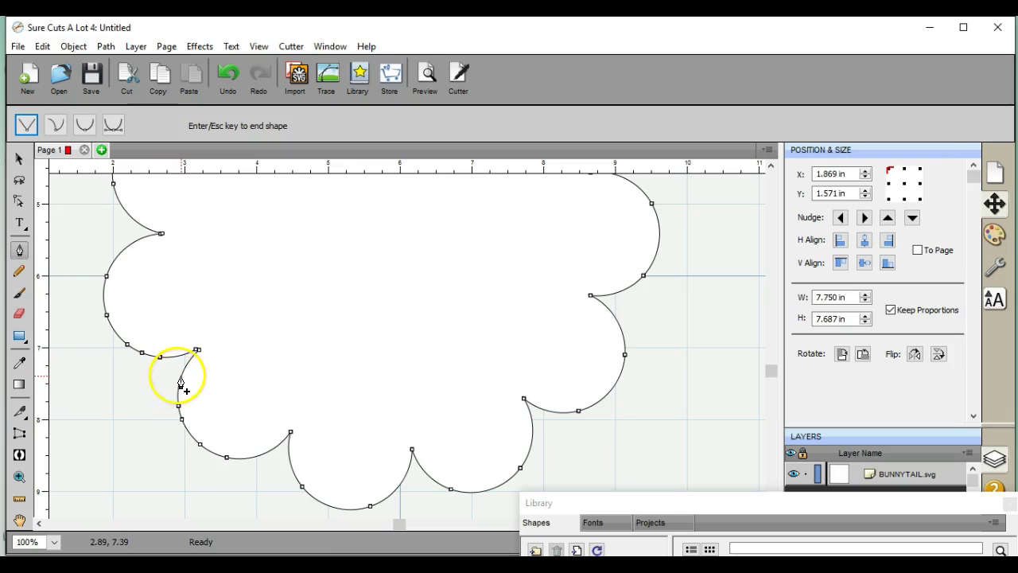
pyautogui.click(180, 377)
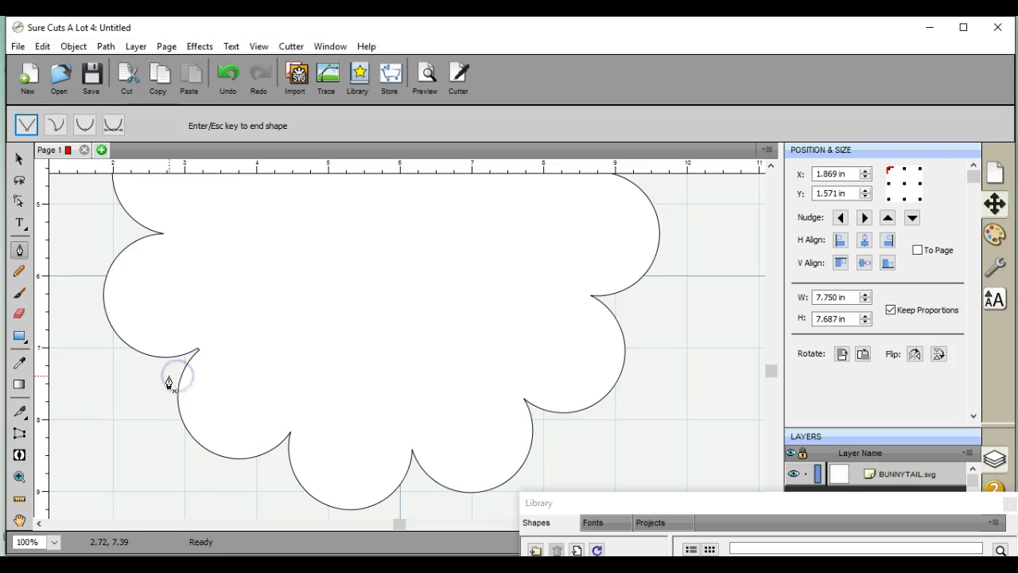
pyautogui.moveTo(161, 372); pyautogui.dragTo(167, 366)
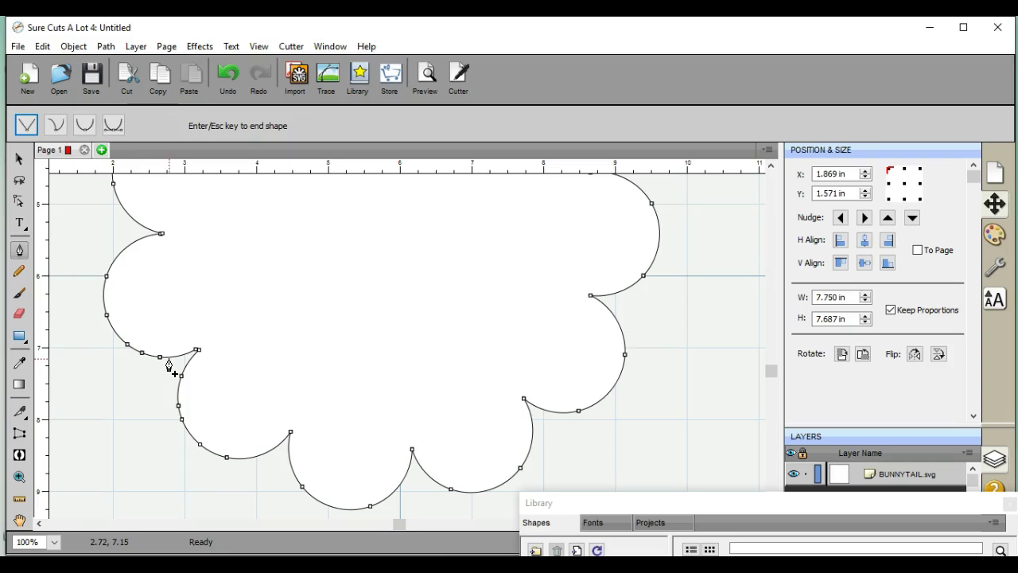
pyautogui.click(169, 359)
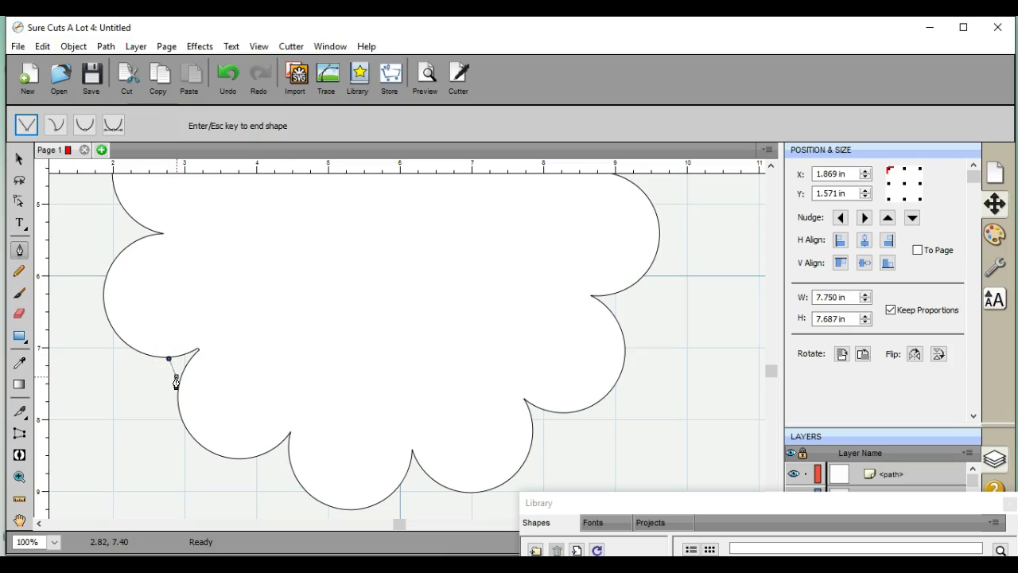
pyautogui.click(167, 392)
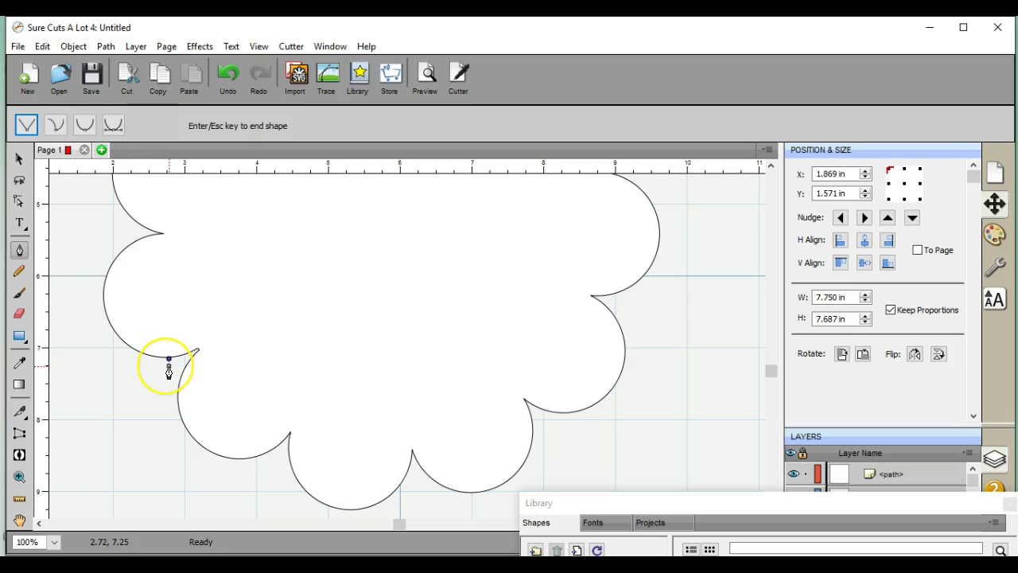
pyautogui.press('Escape')
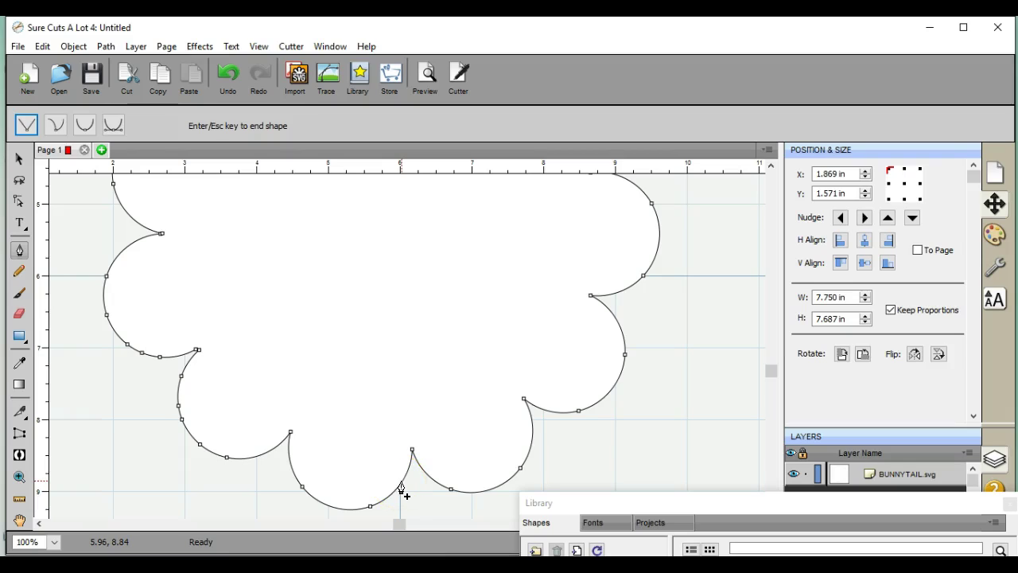
pyautogui.click(402, 489)
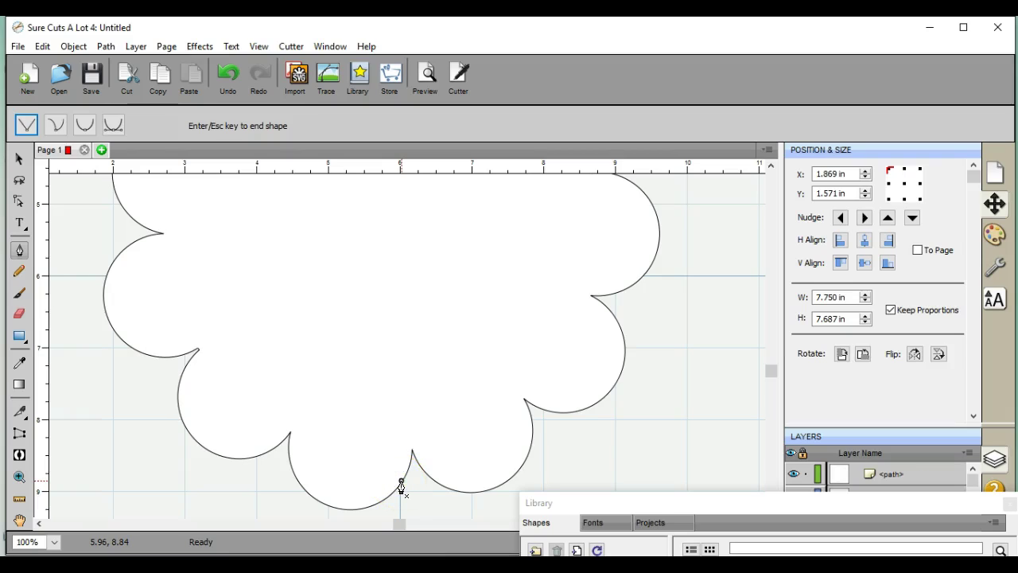
pyautogui.click(402, 482)
pyautogui.press('Escape')
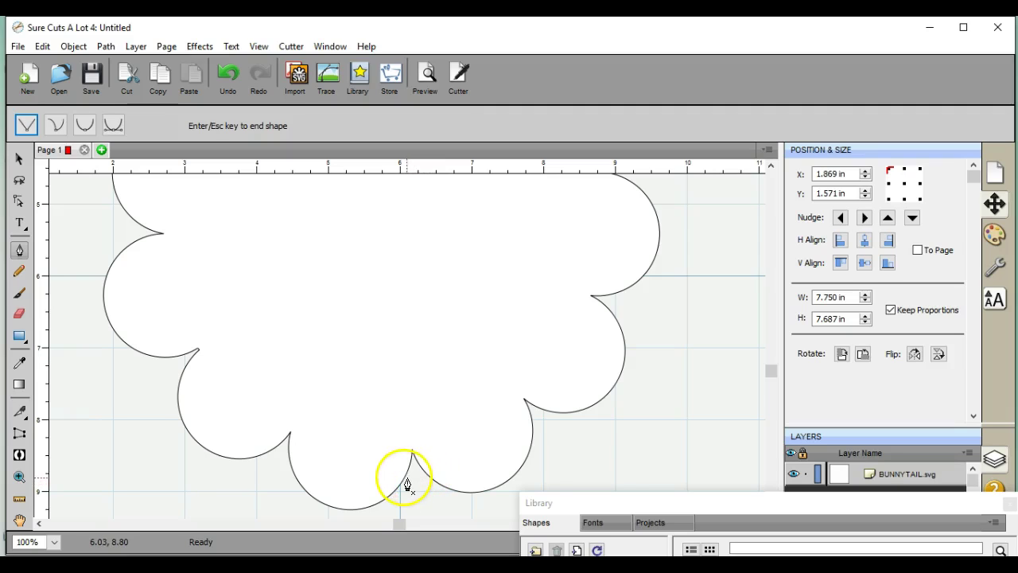
# - Add an edit point on each side of the lower notch with the Pen tool, at about 6.0, 8.8 in and 6.3, 8.8 in
pyautogui.moveTo(404, 487)
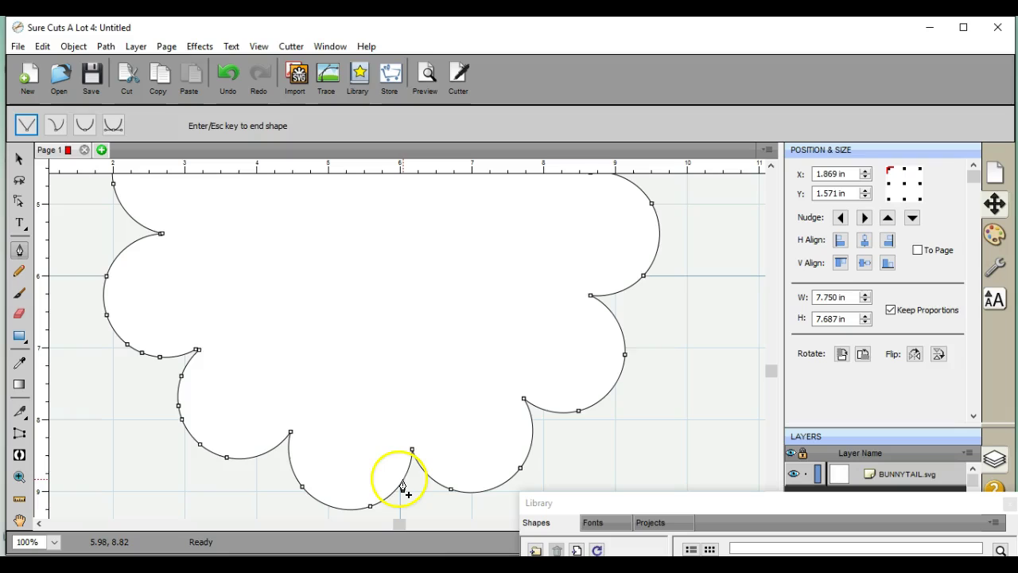
pyautogui.click(402, 485)
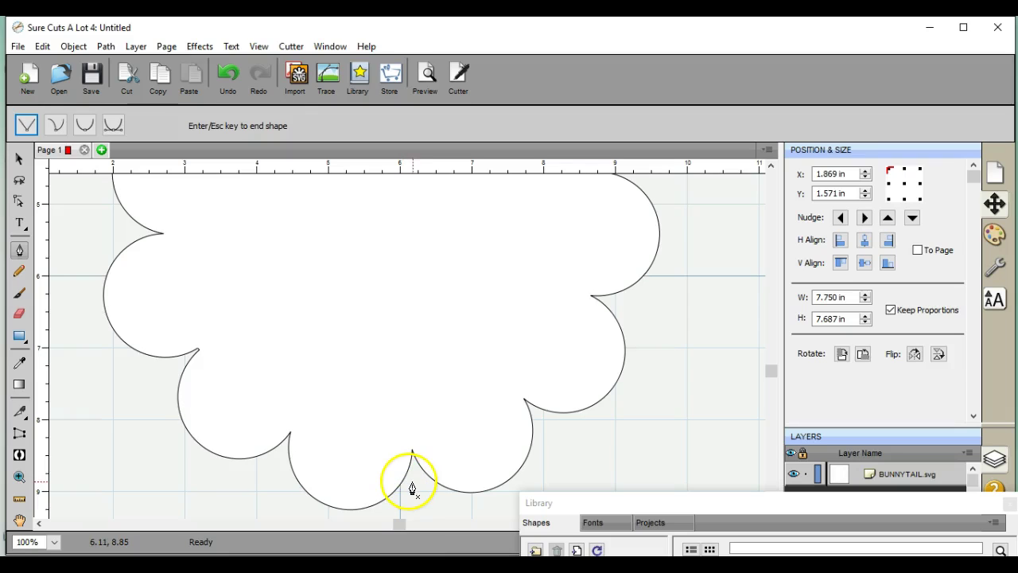
pyautogui.moveTo(429, 484); pyautogui.dragTo(428, 482)
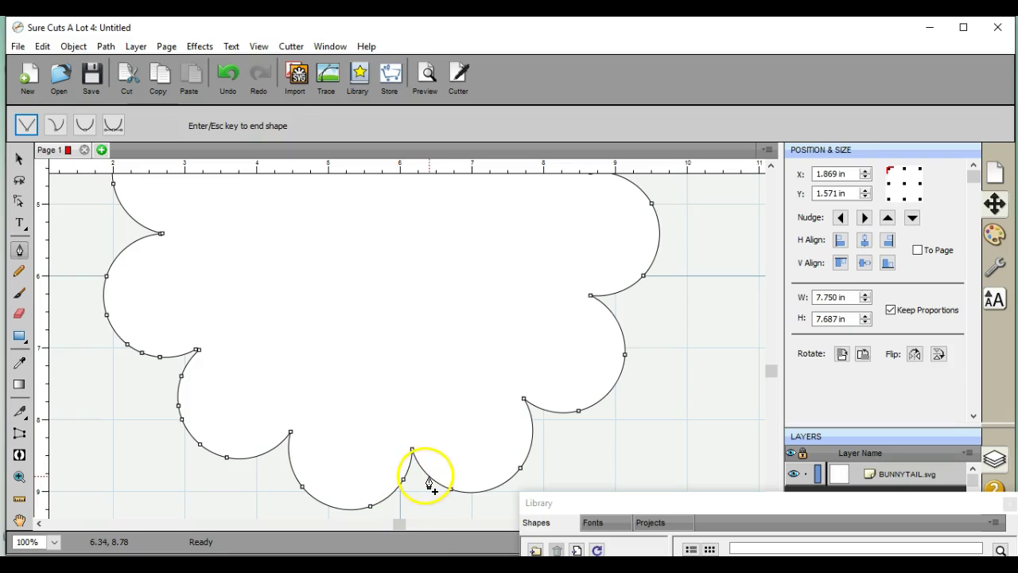
pyautogui.click(428, 477)
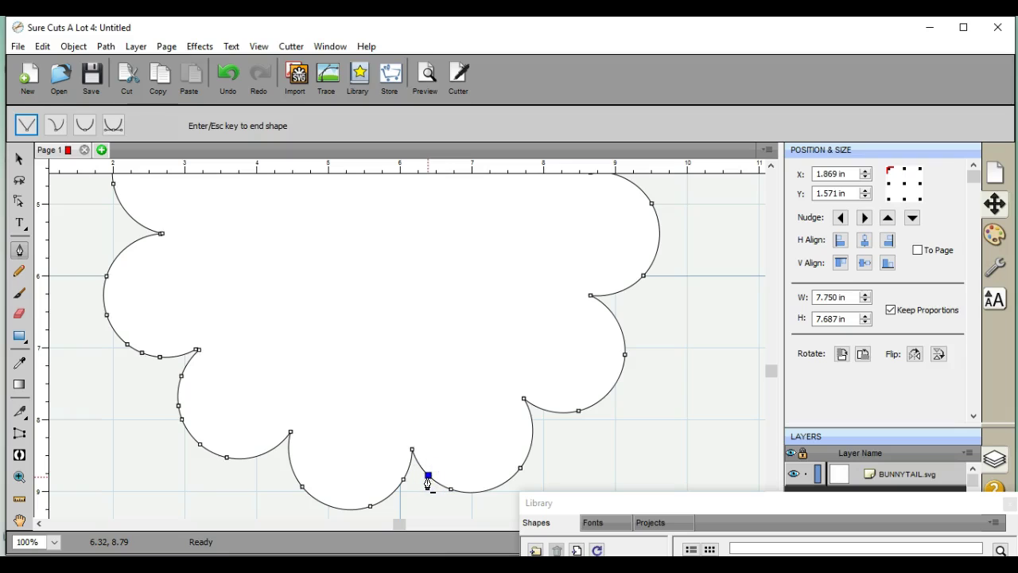
# - Add three edit points along the right-hand scallops with the Pen tool, at about 8.1, 7.9 in, 9.0, 6.2 in and 9.2, 4.7 in
pyautogui.moveTo(526, 406)
pyautogui.mouseDown()
pyautogui.moveTo(546, 402)
pyautogui.moveTo(553, 416)
pyautogui.mouseUp()
pyautogui.click(552, 412)
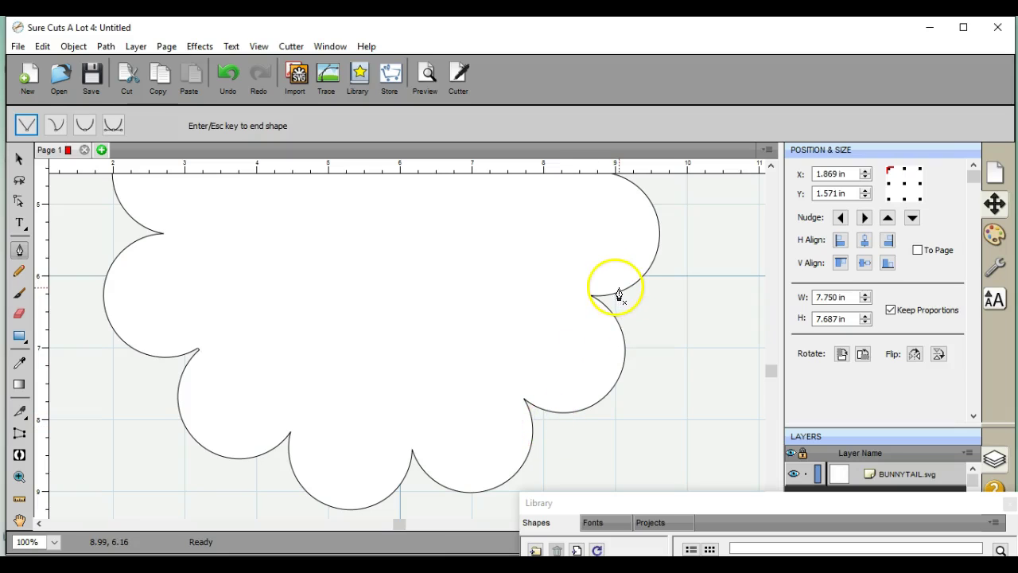
pyautogui.moveTo(619, 298); pyautogui.dragTo(615, 293)
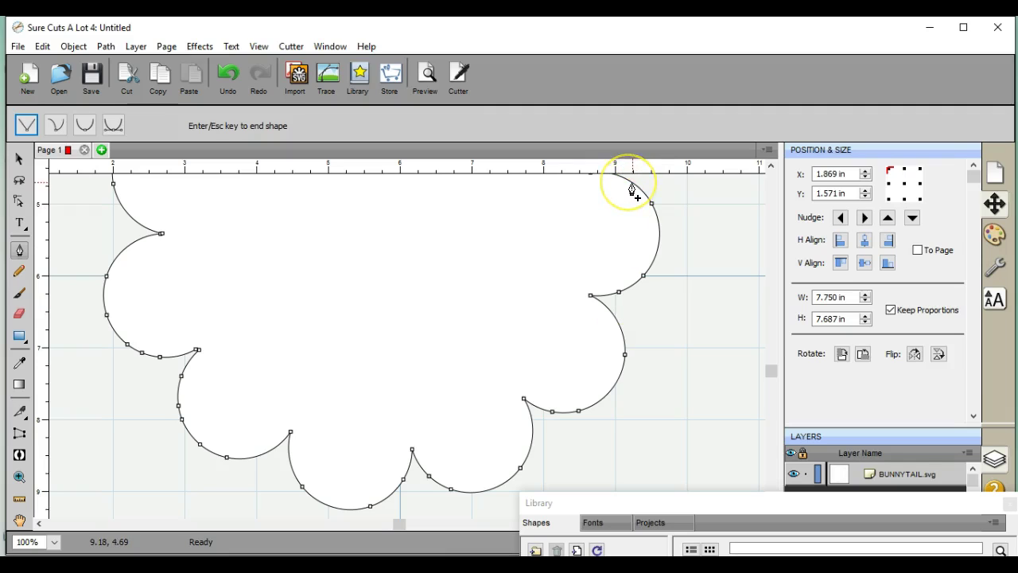
pyautogui.moveTo(631, 188); pyautogui.dragTo(630, 185)
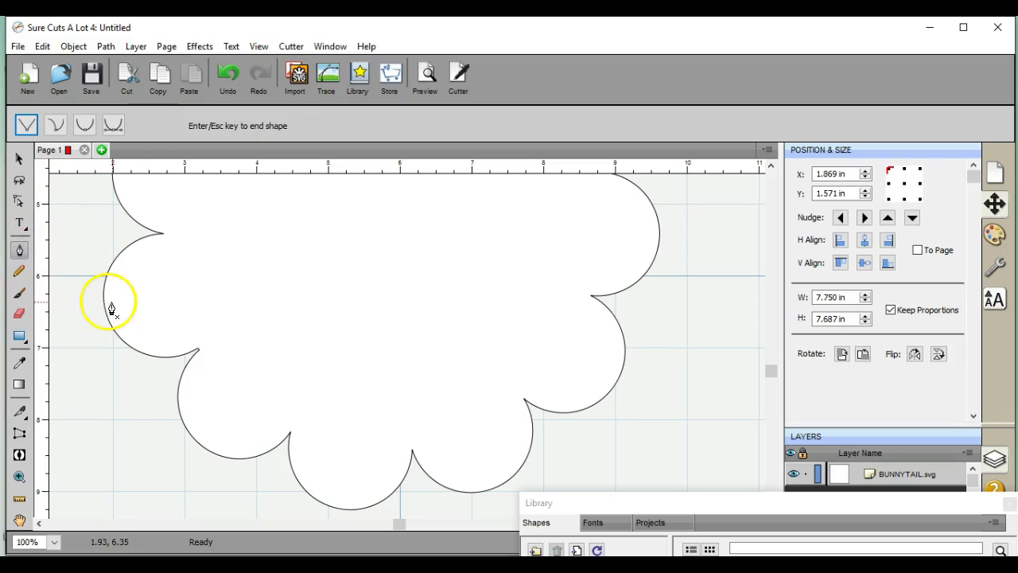
# - Remove the edit points at about 2.3, 7.0 in on the left scallop and 3.2, 8.3 in on the scallop below it with the Pen tool
pyautogui.click(141, 353)
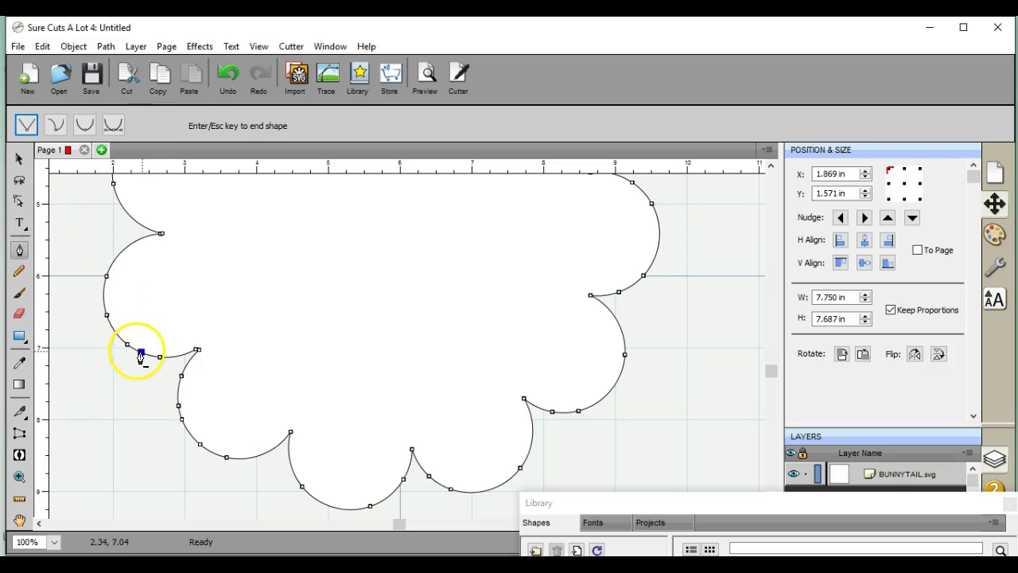
pyautogui.click(142, 353)
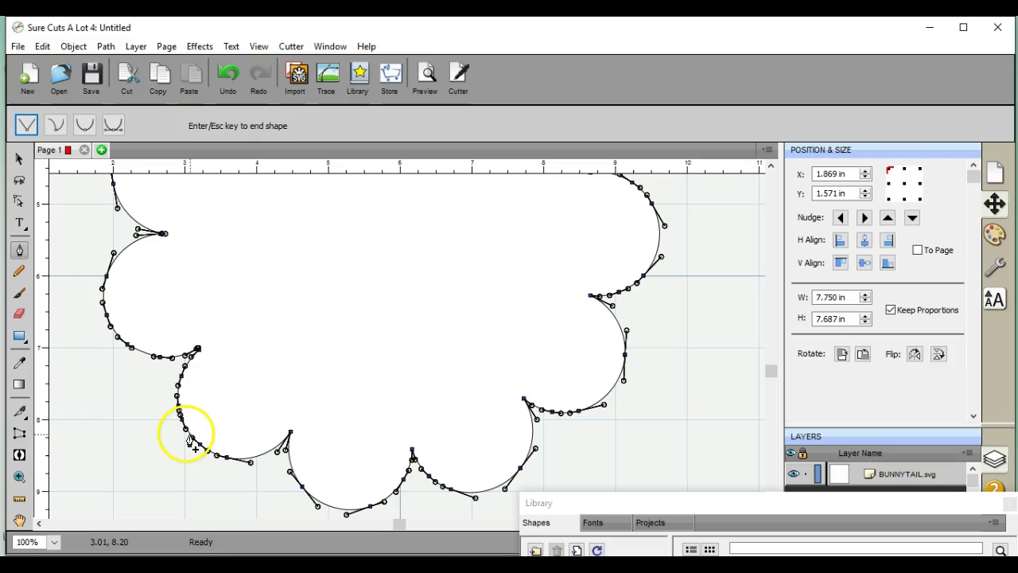
pyautogui.click(199, 444)
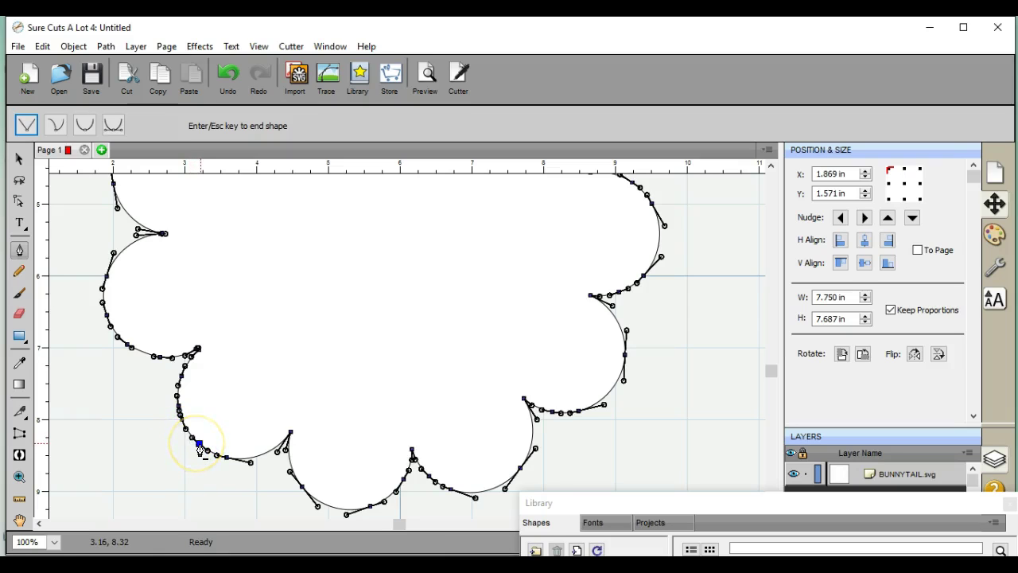
pyautogui.click(199, 444)
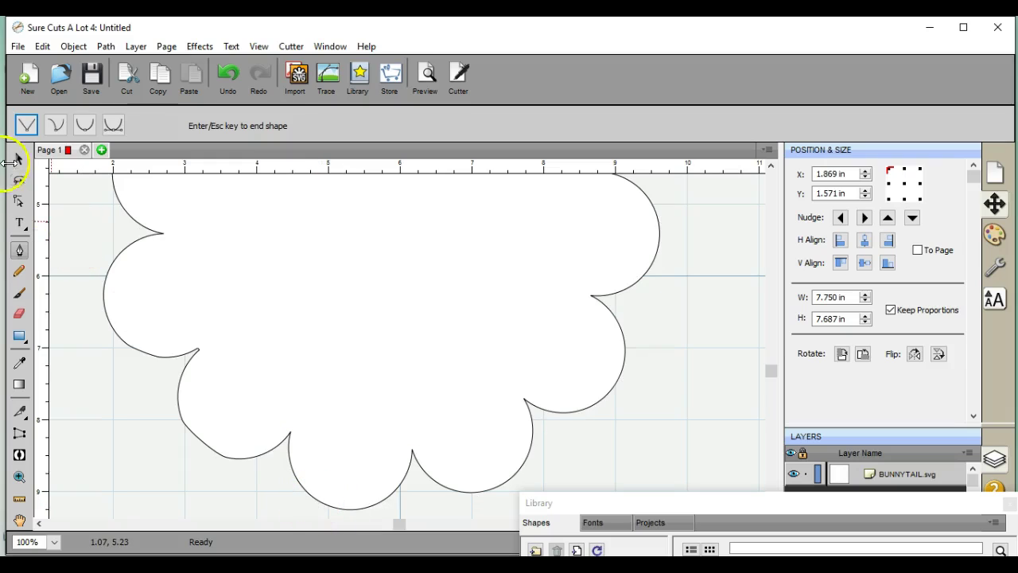
# - Delete the edit point at about 2.9, 8.0 in on the scallop below the left one using node editing
pyautogui.click(17, 203)
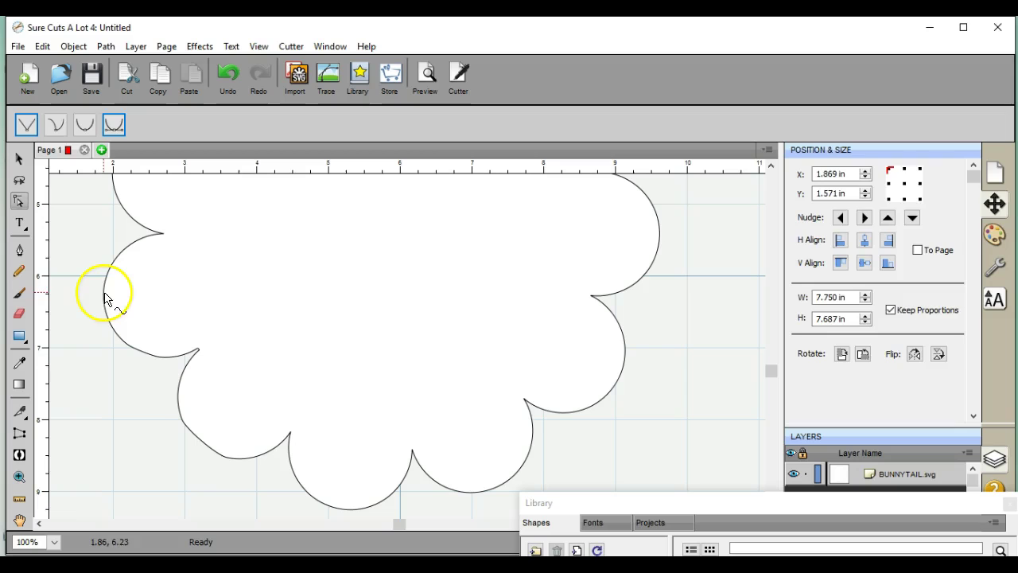
pyautogui.click(97, 316)
pyautogui.click(125, 322)
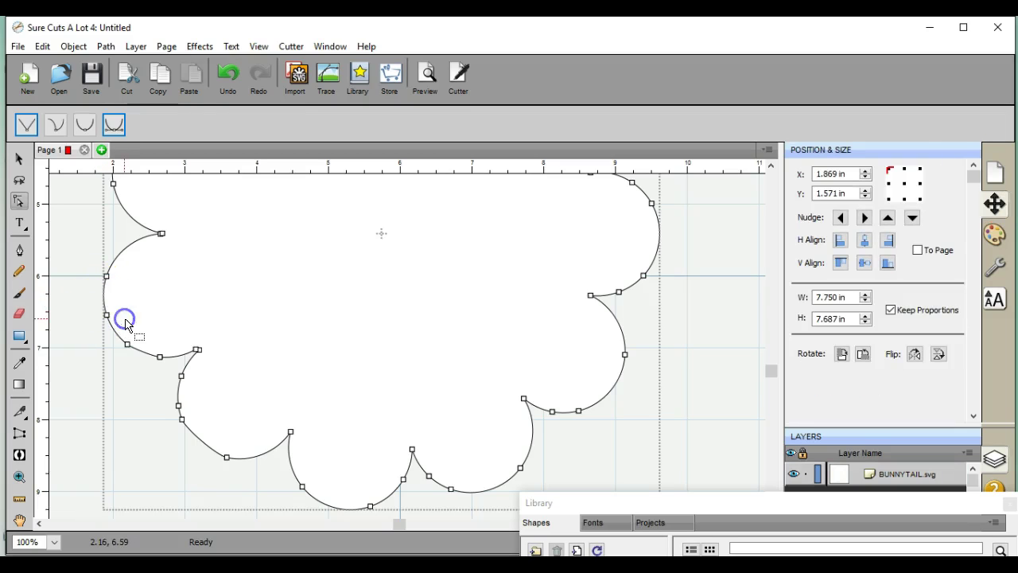
pyautogui.click(182, 419)
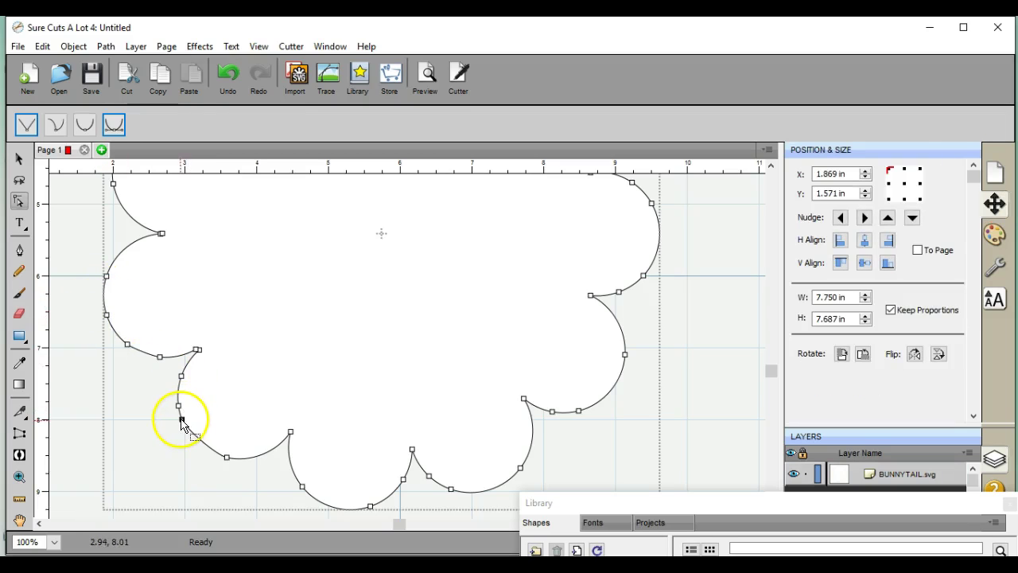
pyautogui.click(182, 419)
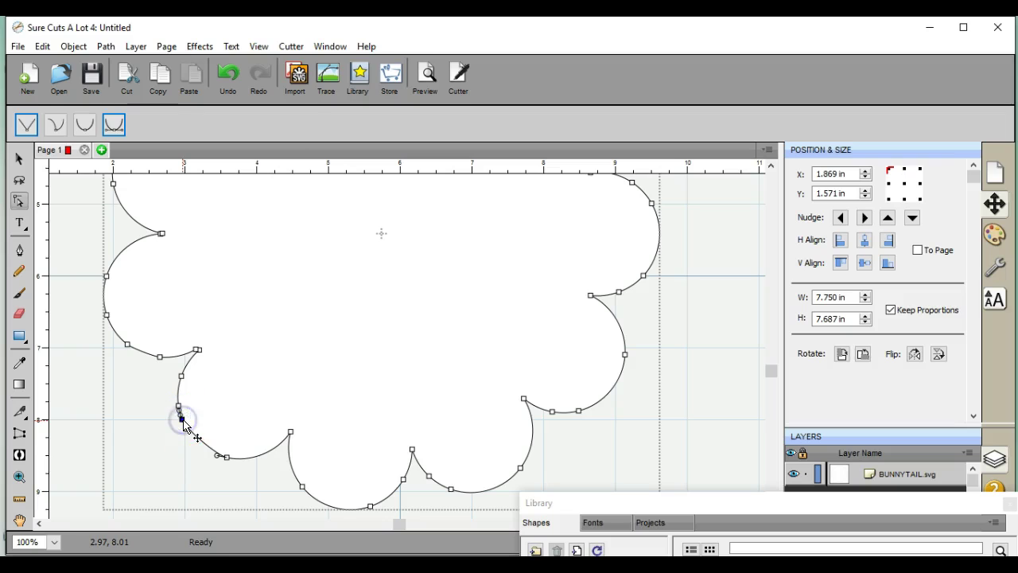
pyautogui.rightClick(182, 421)
pyautogui.click(245, 274)
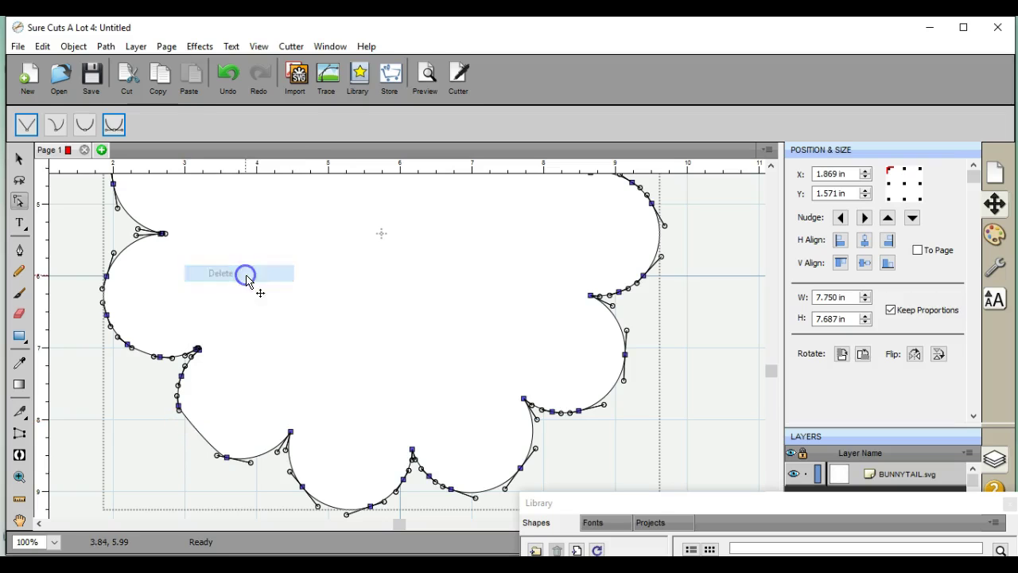
# - Try to delete the edit point in the notch at about 4.5, 8.2 in and undo the deletion
pyautogui.rightClick(291, 435)
pyautogui.click(342, 286)
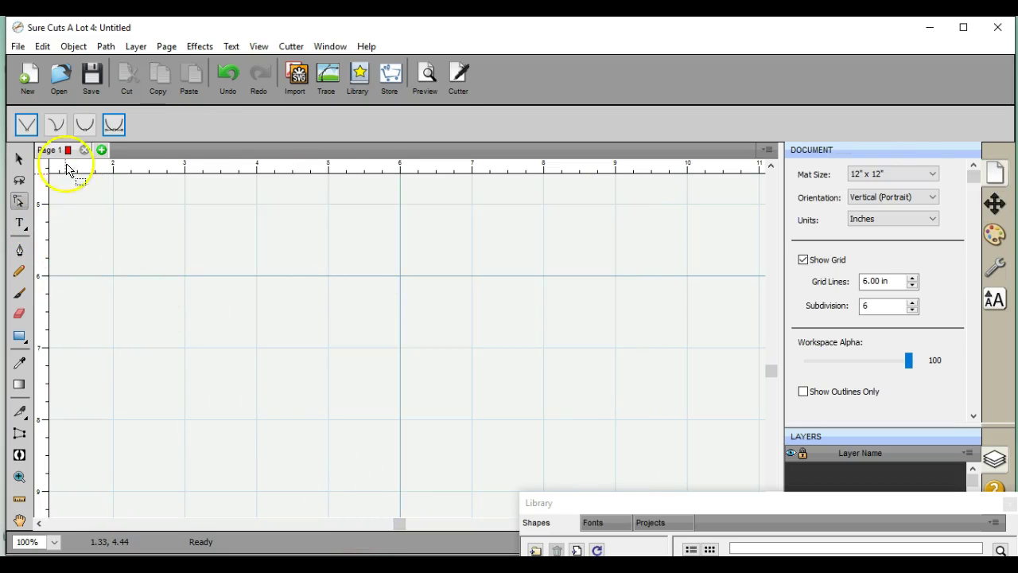
pyautogui.click(227, 73)
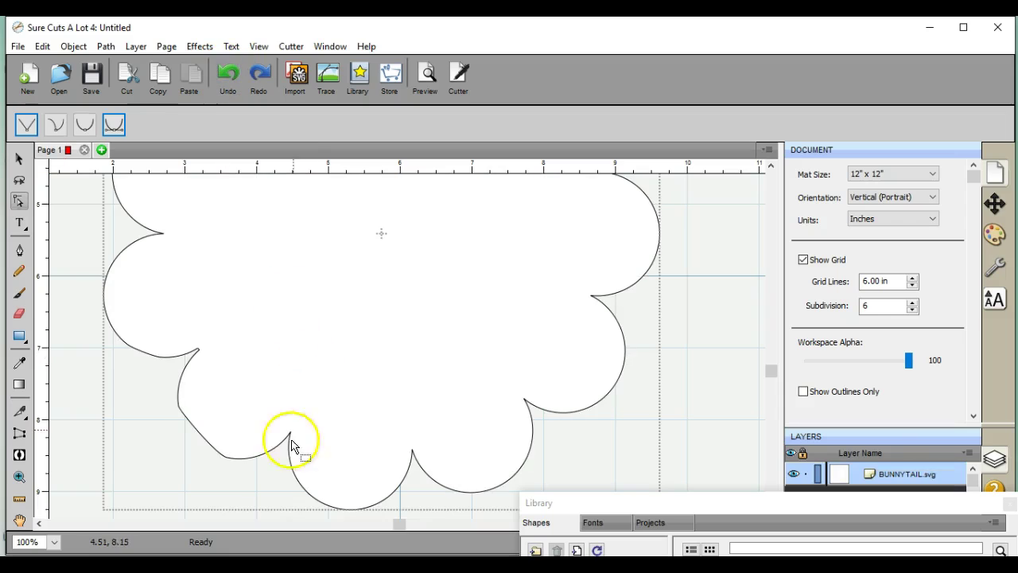
# - Select and delete the edit points at about 3.6, 8.5 in and in the notch at about 4.5, 8.2 in
pyautogui.click(289, 443)
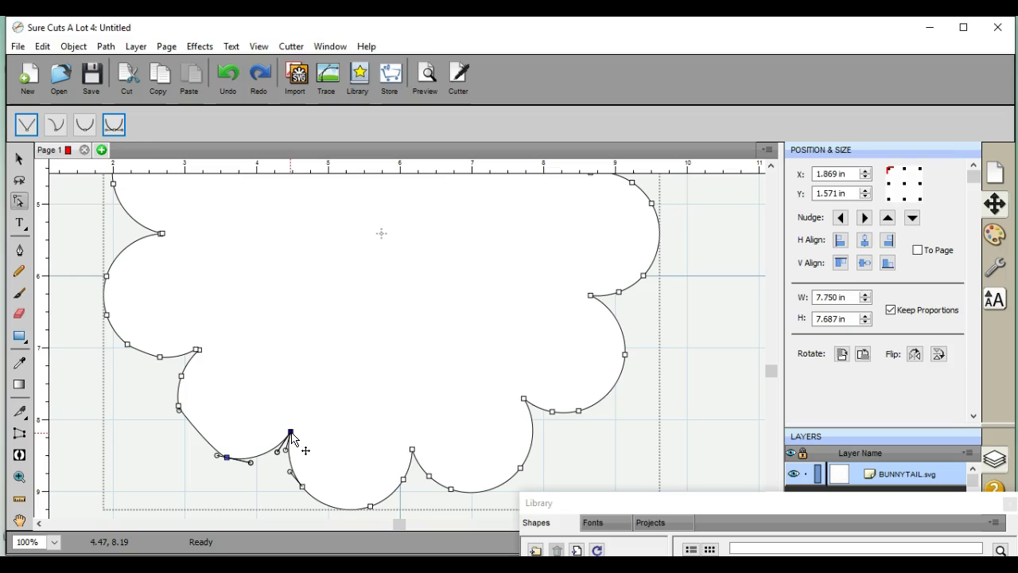
pyautogui.rightClick(291, 436)
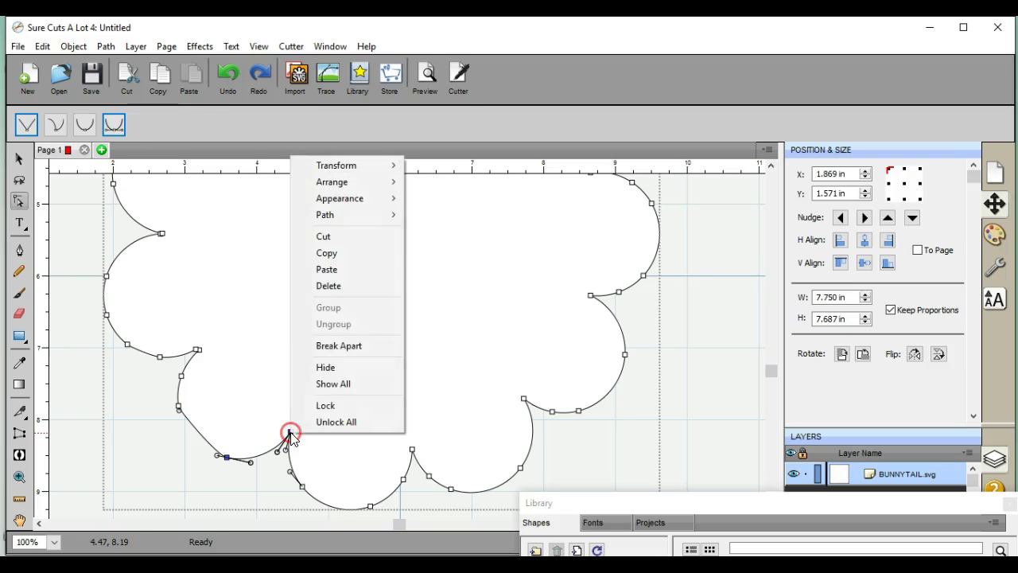
pyautogui.click(345, 287)
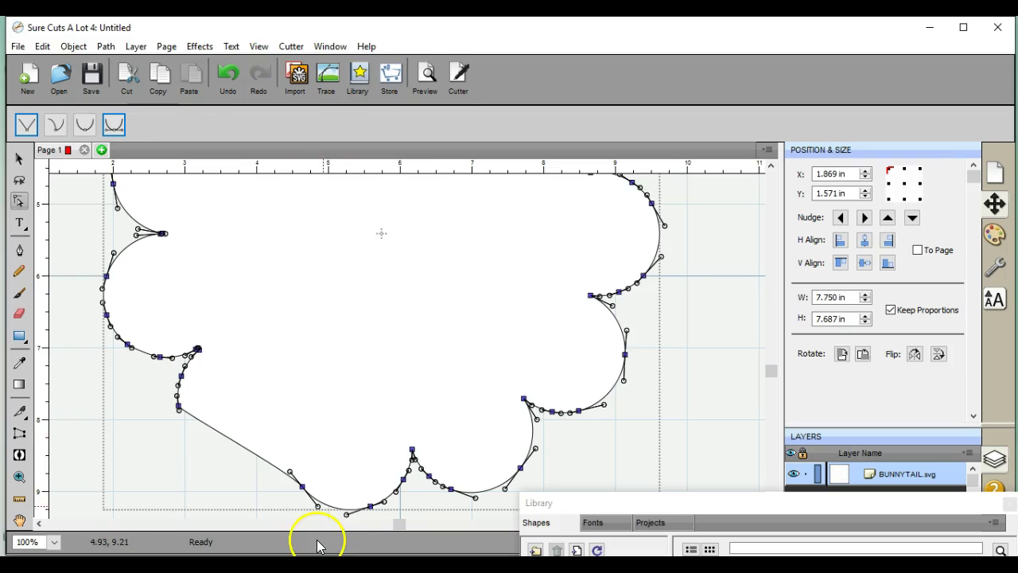
pyautogui.click(230, 453)
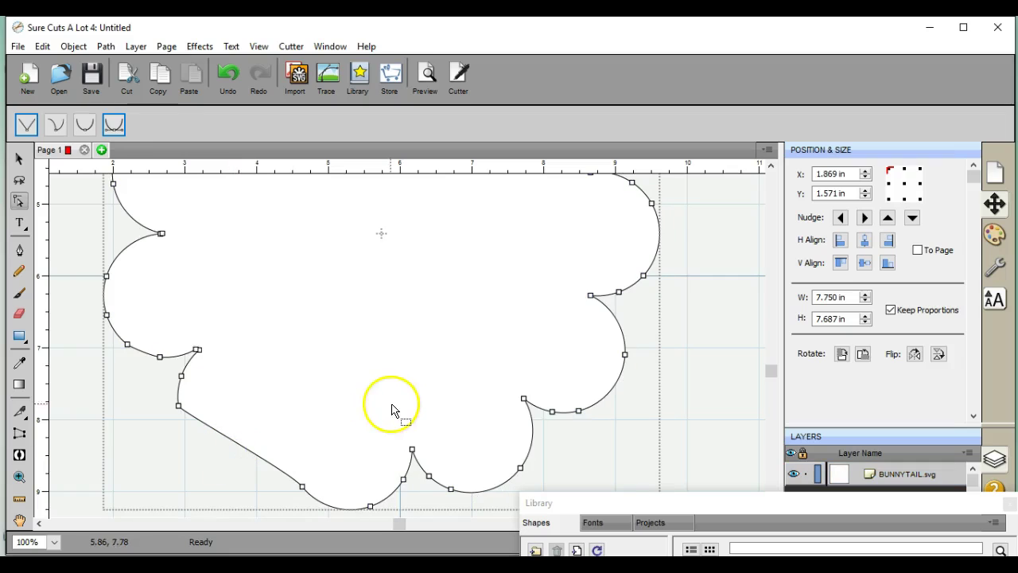